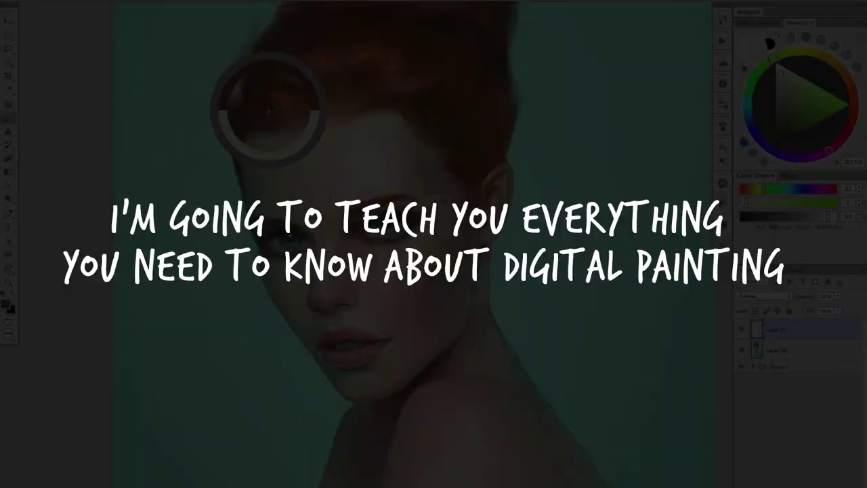
Step: Sample a brown from the painting, then float the Layers panel grouped under Color over the canvas
left_click_drag(269, 110, 272, 156)
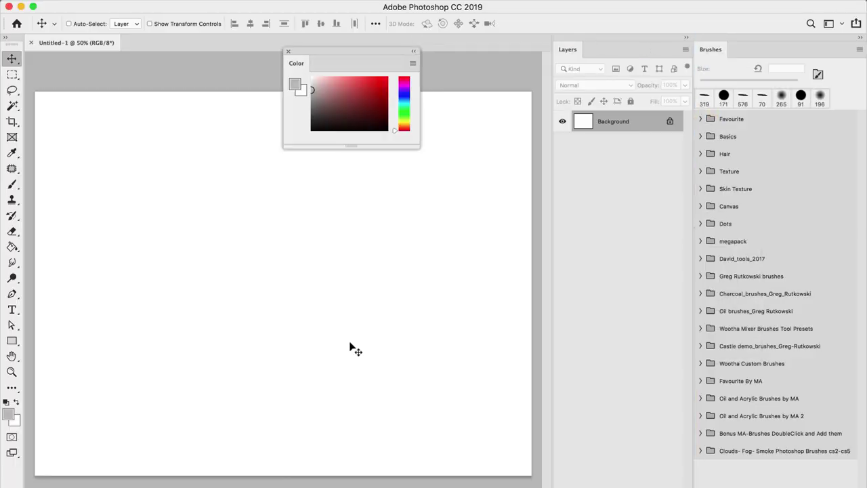
mouse_move(351, 50)
left_mouse_down()
mouse_move(616, 39)
mouse_move(469, 38)
left_mouse_up()
left_click_drag(710, 49, 595, 79)
mouse_move(426, 153)
left_mouse_down()
mouse_move(599, 432)
mouse_move(674, 457)
left_mouse_up()
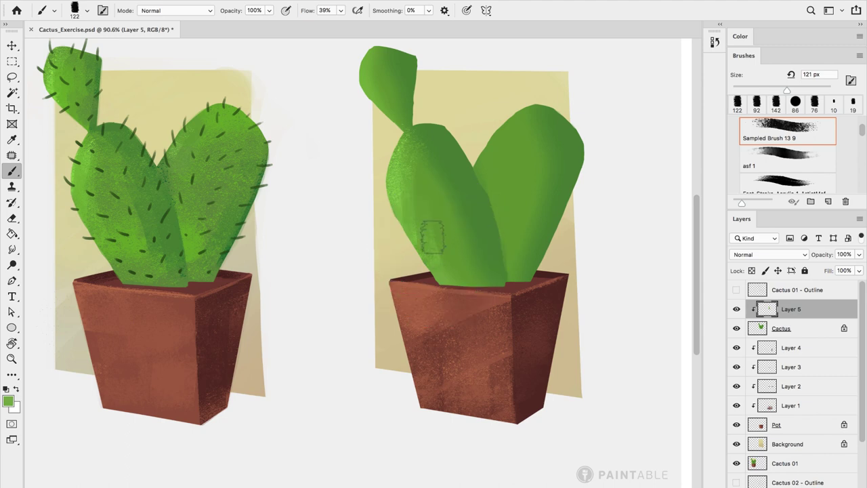
Step: Brush darker speckles onto the right cactus pad, sampling darker greens from the cactus
left_click_drag(432, 238, 442, 229)
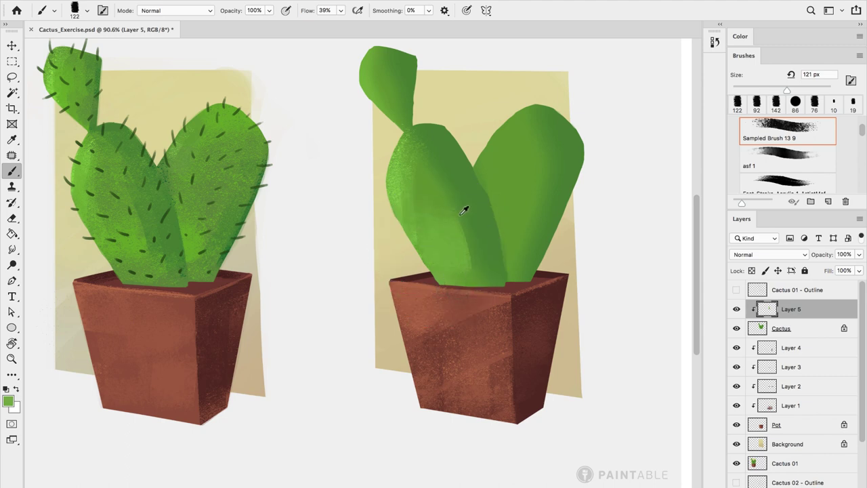
left_click(458, 209, "alt")
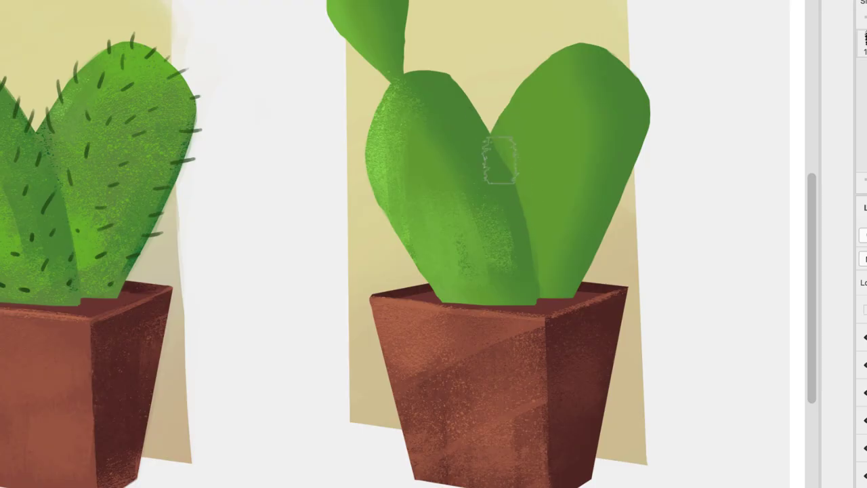
left_click(472, 107, "alt")
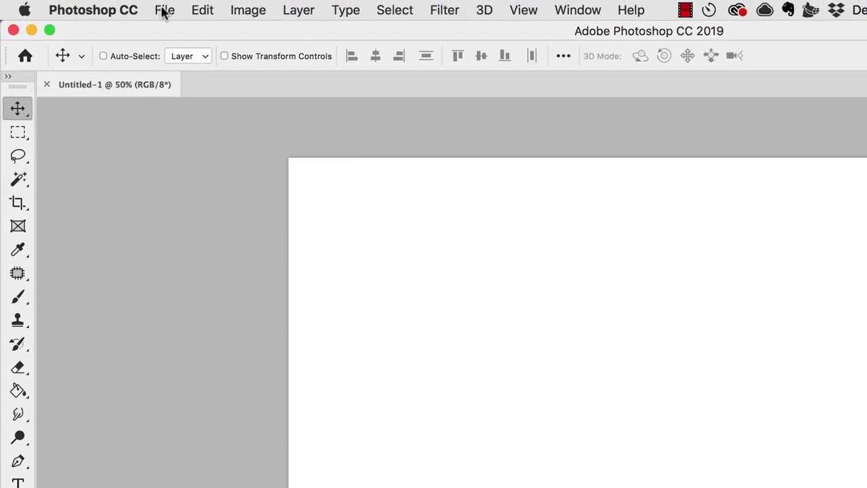
Step: Open File > New, browse the Saved, Photo, Print, Art & Illustration, Web and Film & Video presets, and return to Recent
left_click(164, 11)
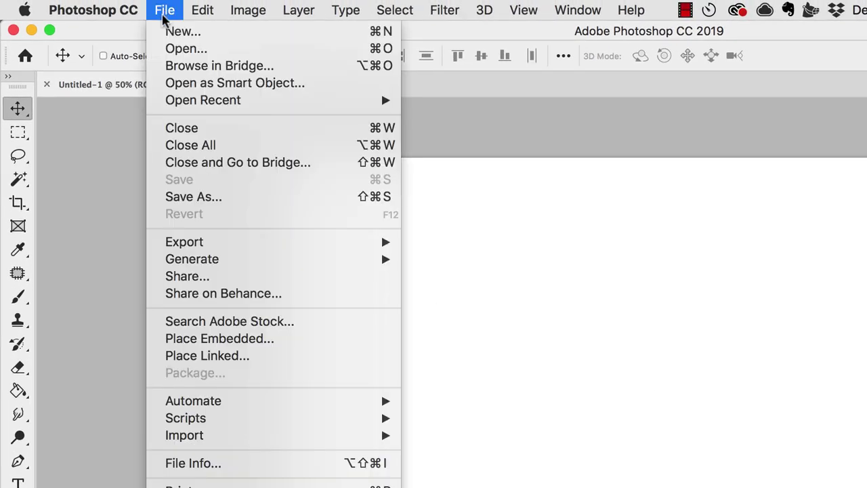
left_click(164, 34)
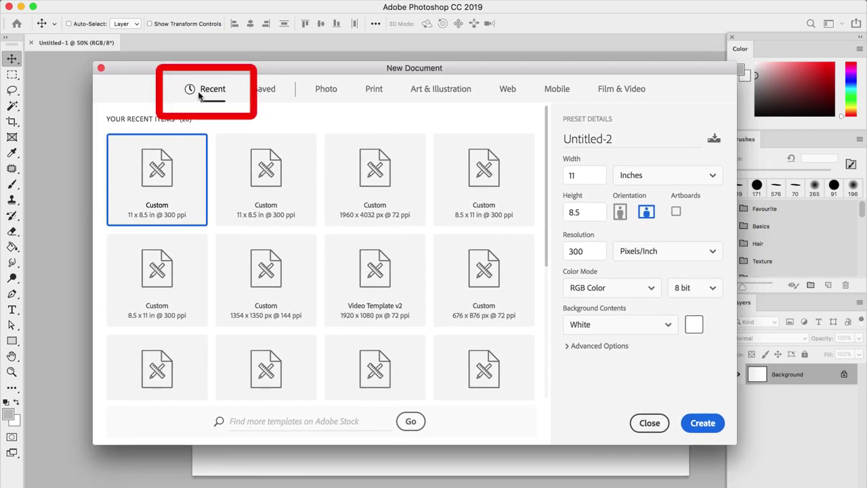
left_click(265, 90)
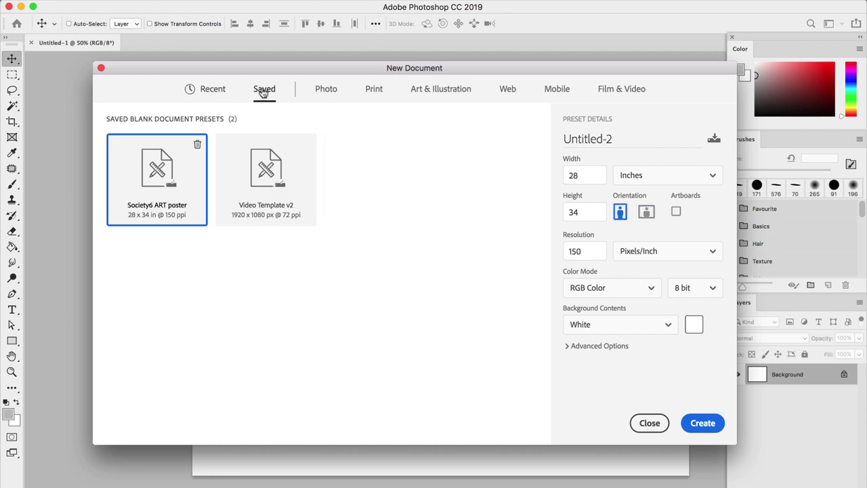
left_click(327, 90)
left_click(374, 91)
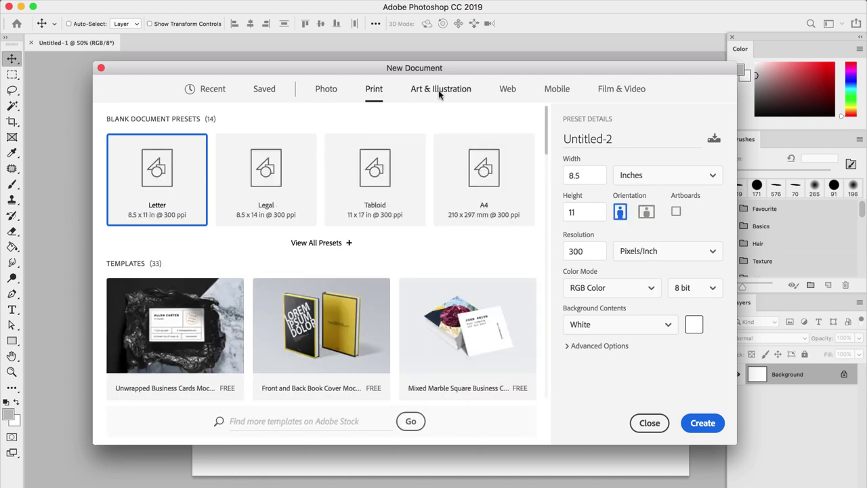
left_click(440, 94)
left_click(508, 90)
left_click(609, 92)
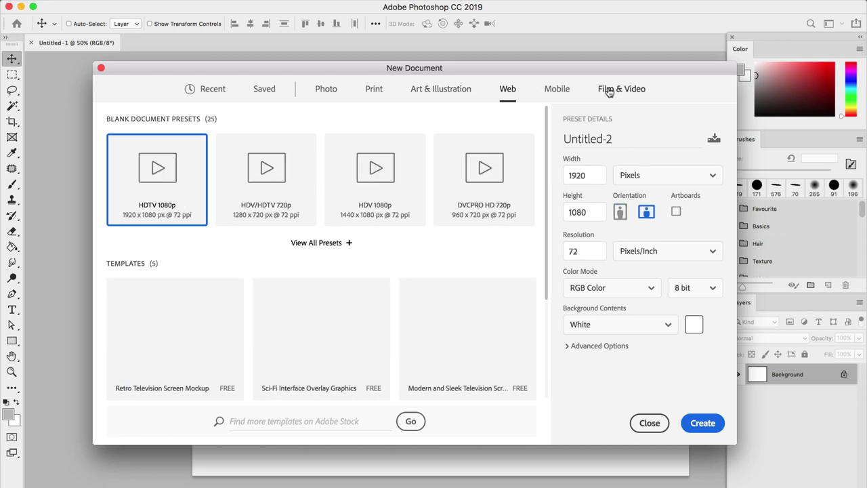
left_click(224, 91)
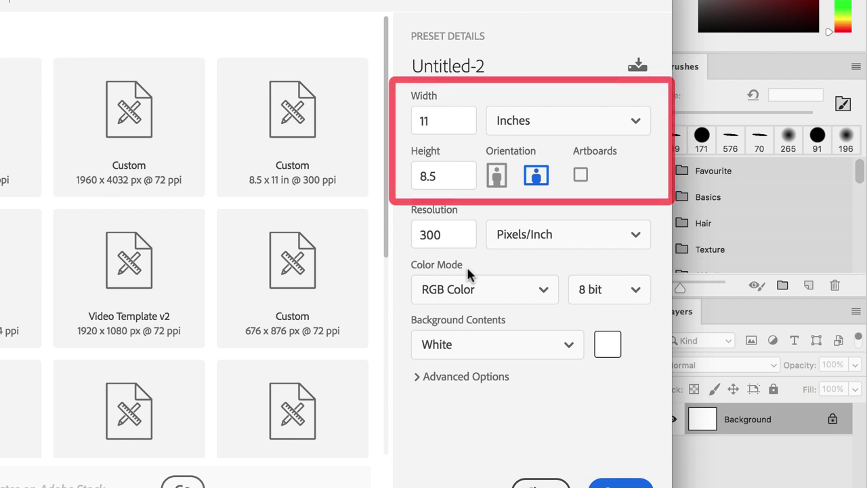
Step: Set the new document to 8.5 x 11 inches, keep Inches as the unit, and select the Resolution value
double_click(425, 121)
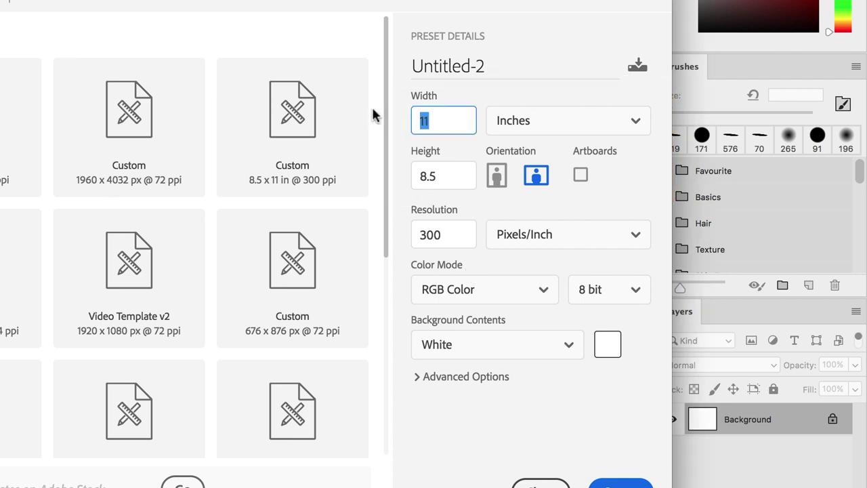
type("8.5")
key("Tab")
type("11")
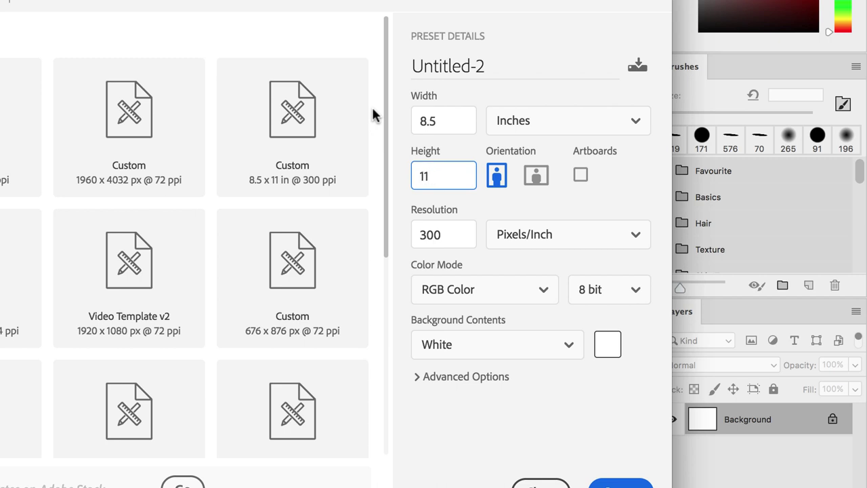
left_click(559, 126)
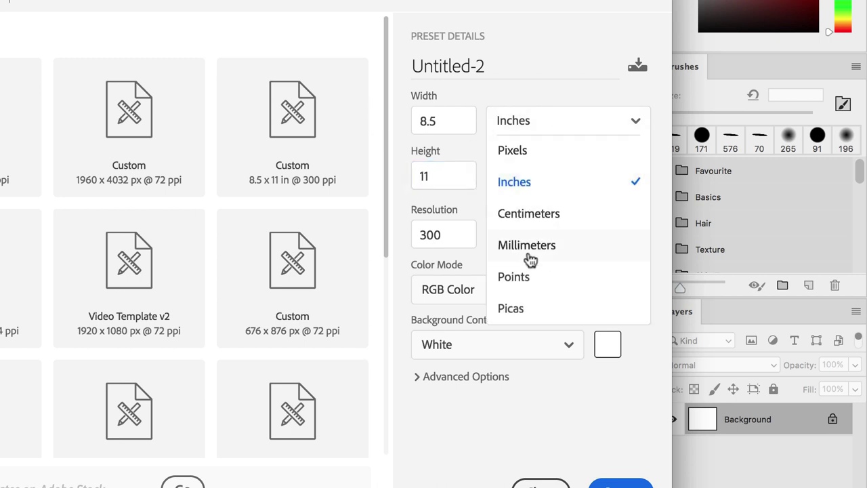
left_click(517, 181)
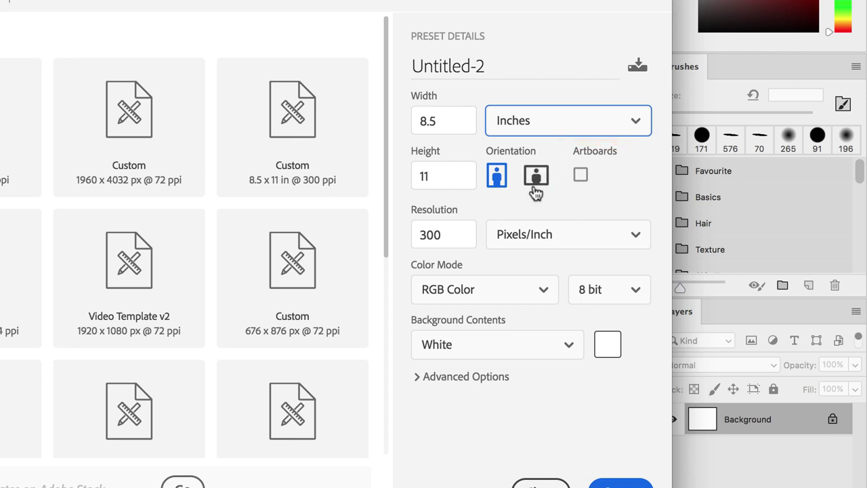
double_click(449, 234)
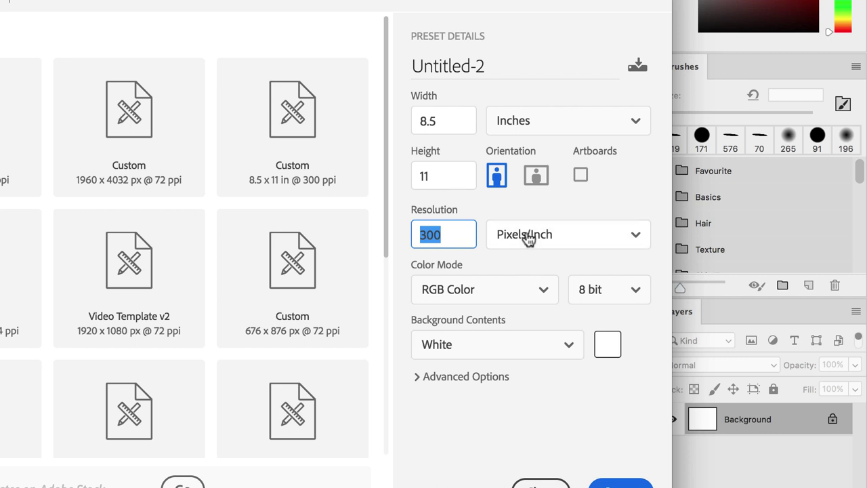
left_click(526, 235)
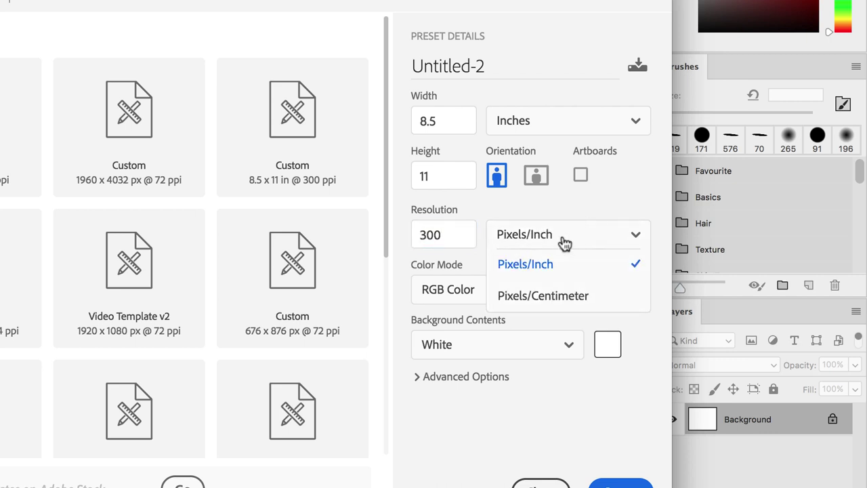
left_click(541, 265)
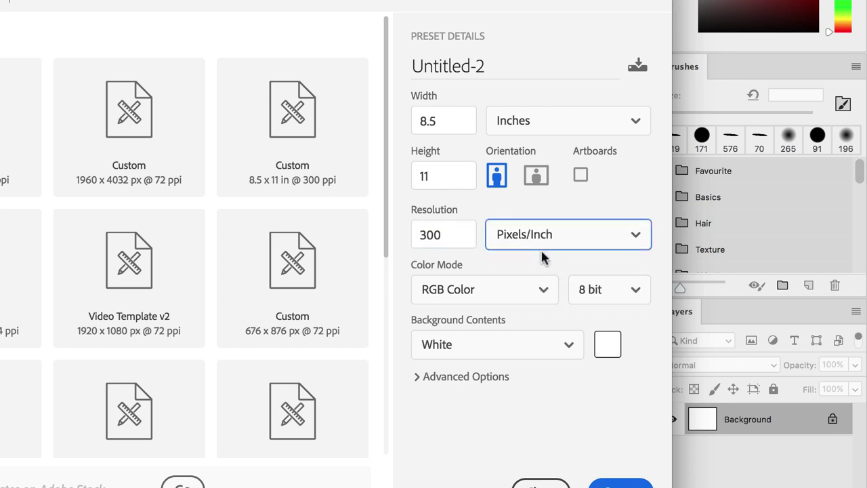
left_click(498, 290)
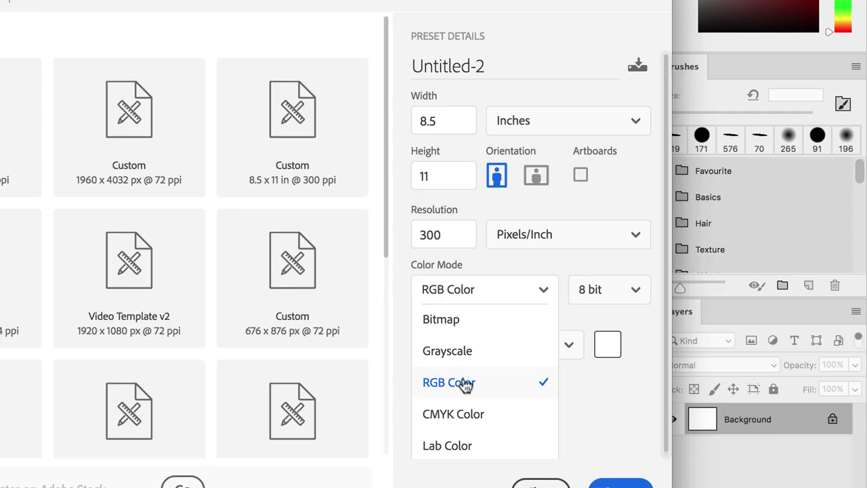
left_click(466, 384)
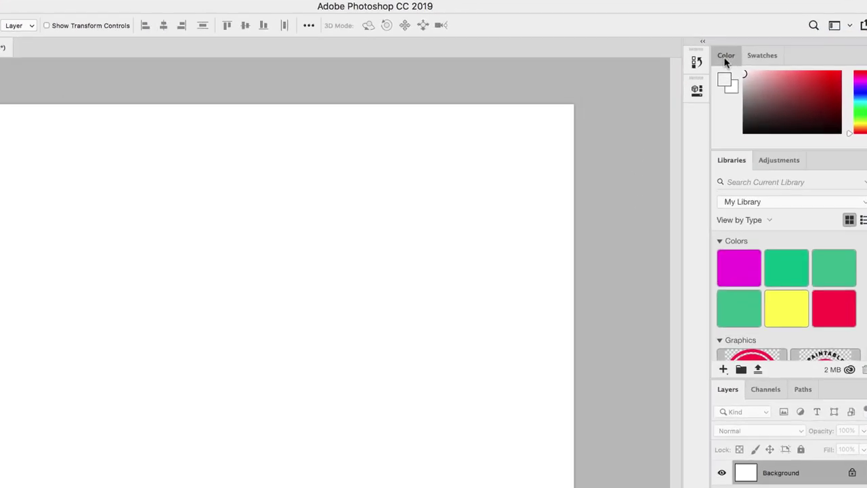
Step: Float and close the Color, Swatches, Libraries and Adjustments panels, and pull Layers out of the dock
left_click_drag(726, 60, 287, 185)
left_click(127, 212)
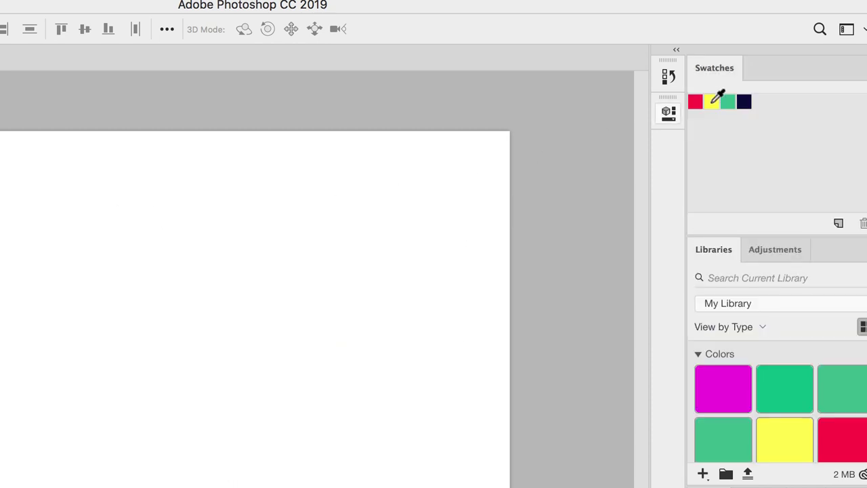
left_click_drag(714, 68, 98, 263)
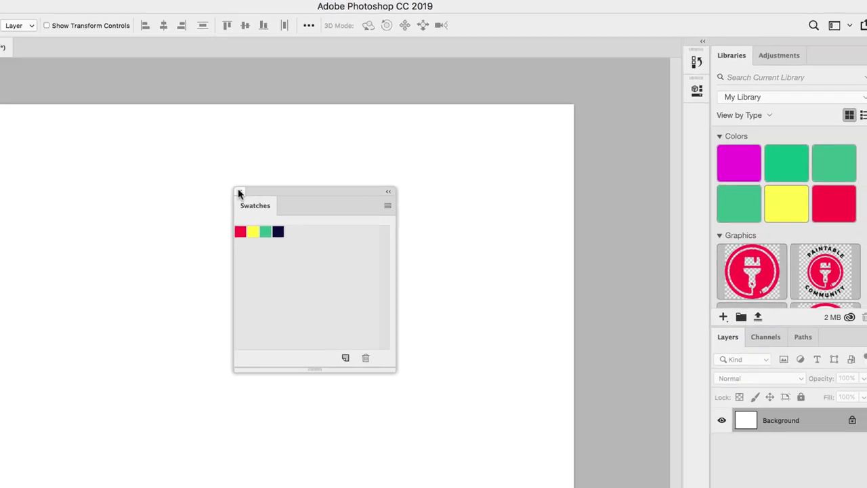
left_click(78, 243)
left_click_drag(717, 68, 140, 265)
left_click(372, 175)
left_click_drag(746, 49, 271, 178)
left_click(250, 174)
left_click_drag(739, 50, 273, 165)
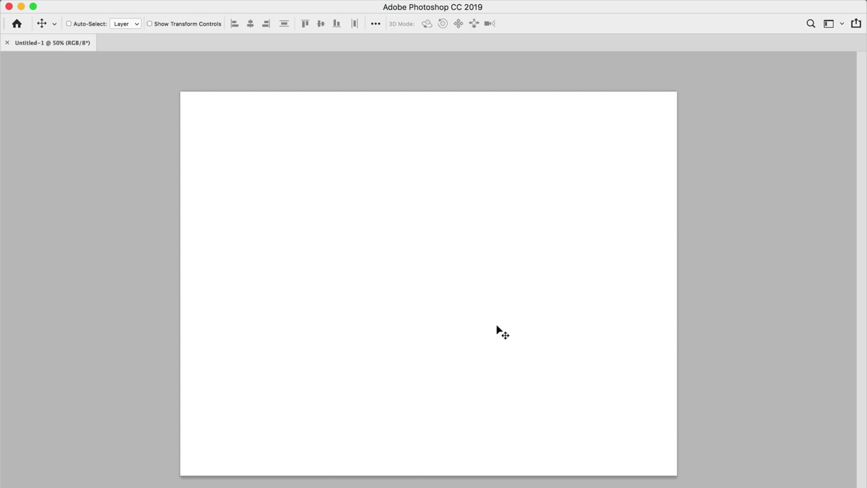
Step: Show the toolbox via Window > Tools and select the Brush tool
left_click(415, 10)
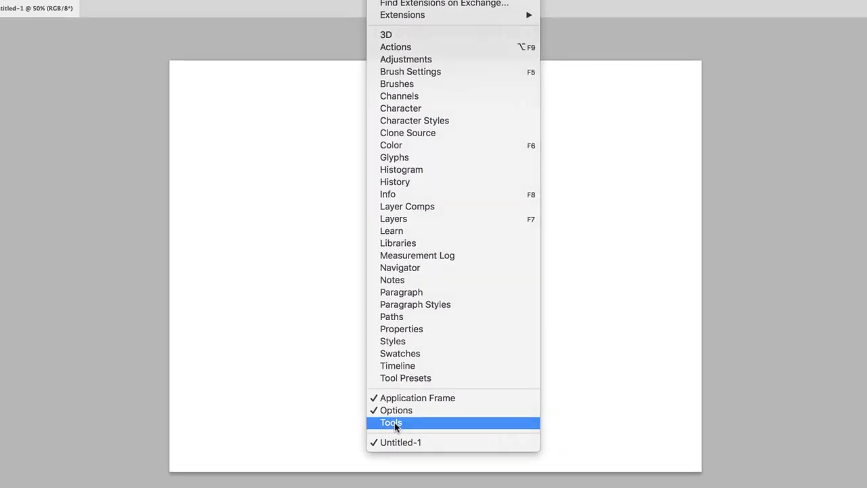
left_click(421, 380)
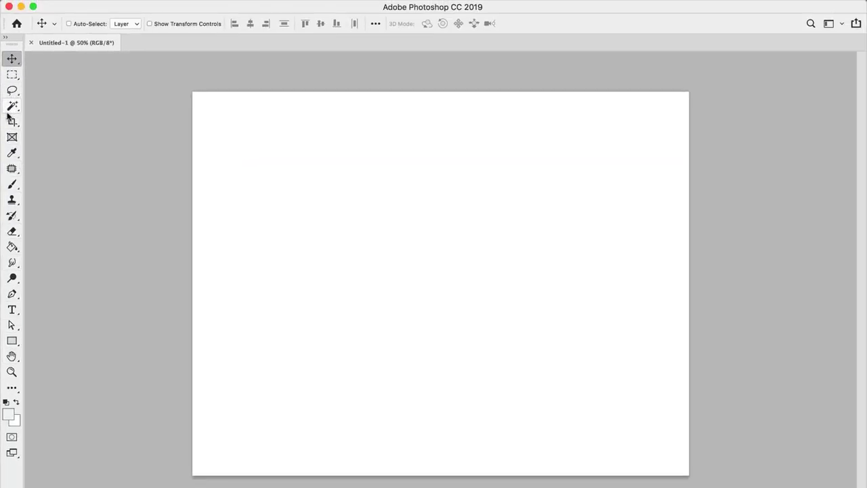
left_click(12, 186)
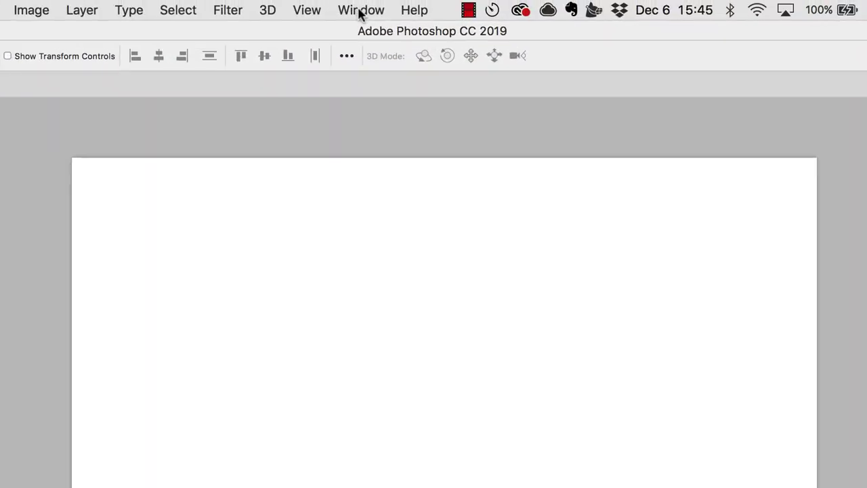
Step: Show the Brushes panel, lengthen it, and float and close the Brush Settings panel
left_click(385, 0)
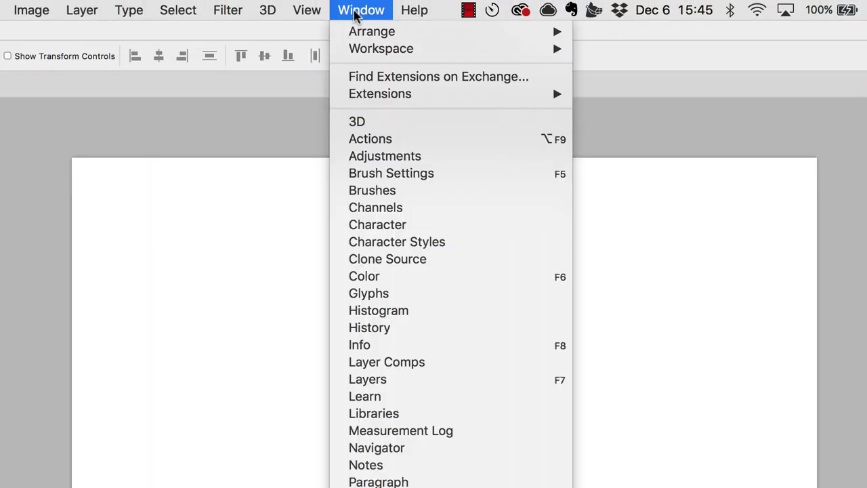
left_click(383, 192)
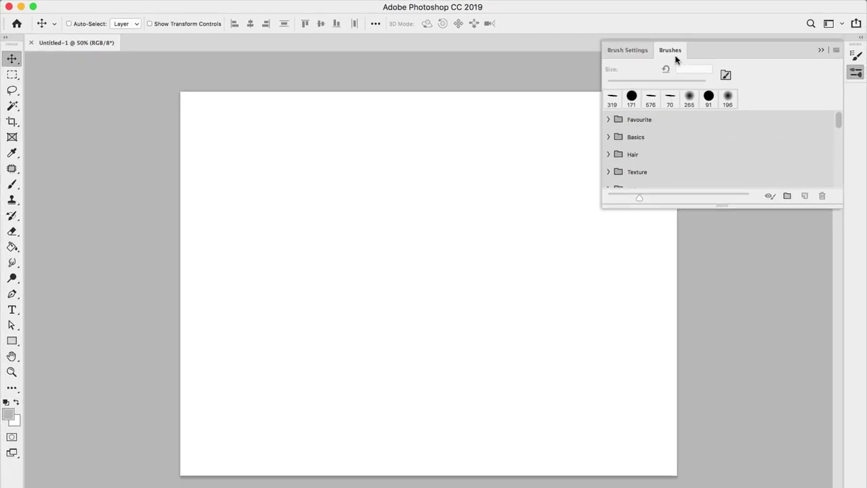
left_click_drag(825, 206, 826, 401)
scroll(841, 304, "down", 5)
scroll(841, 304, "up", 5)
left_click(628, 50)
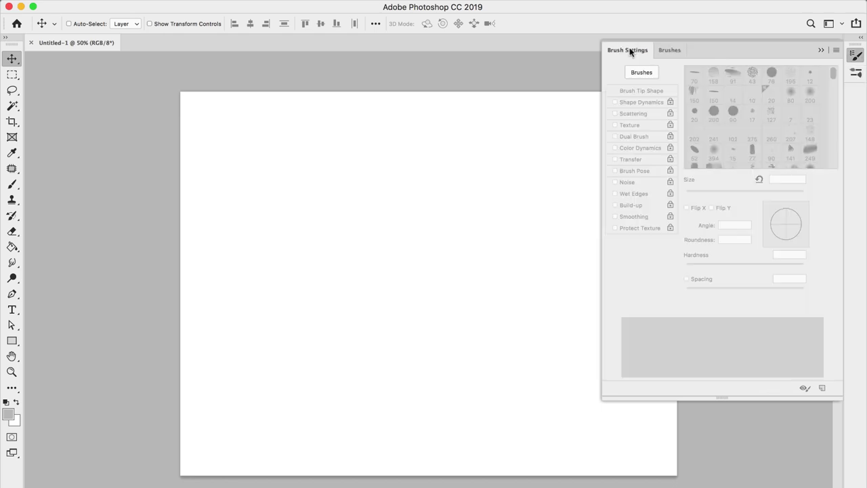
left_click_drag(629, 51, 401, 183)
left_click(357, 174)
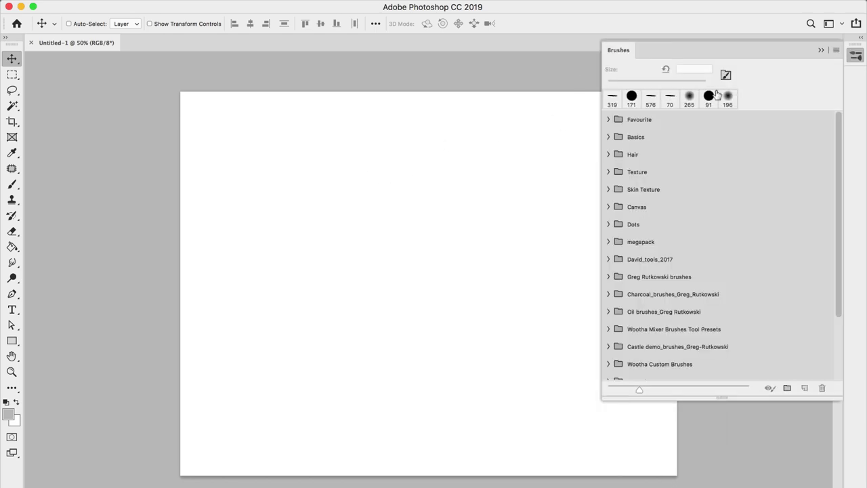
scroll(833, 291, "down", 4)
scroll(830, 323, "up", 1)
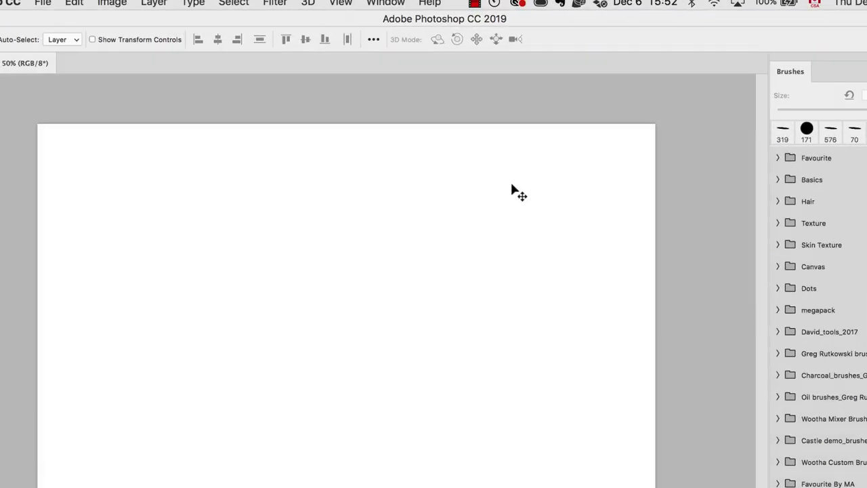
Step: Bring up the Layers panel, move it aside, and bring up the Color panel from the Window menu
left_click(386, 3)
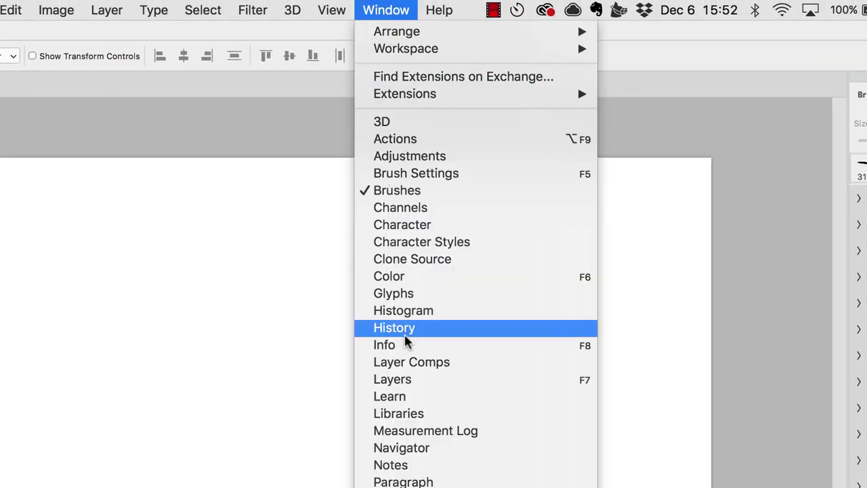
left_click(410, 312)
left_click_drag(359, 271, 712, 302)
left_click(385, 9)
left_click(409, 277)
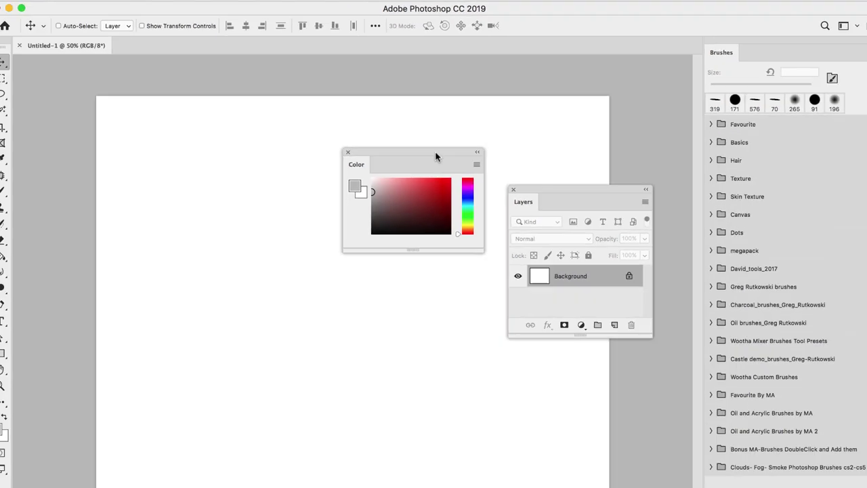
Step: Dock Color beside Brushes, then regroup Layers under a floating Color panel next to Brushes
mouse_move(463, 252)
left_mouse_down()
mouse_move(698, 136)
mouse_move(729, 156)
mouse_move(846, 88)
left_mouse_up()
left_click_drag(691, 45, 692, 44)
left_click_drag(576, 183, 691, 217)
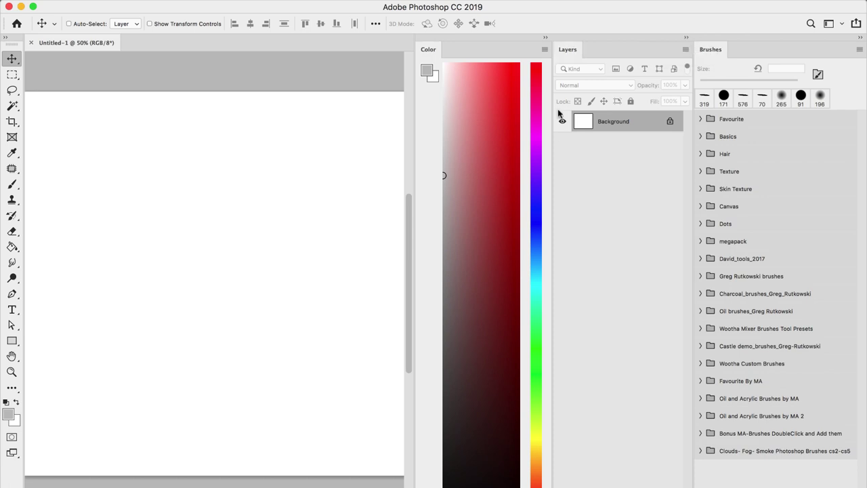
left_click_drag(429, 50, 296, 68)
left_click_drag(573, 50, 301, 150)
mouse_move(342, 52)
left_mouse_down()
mouse_move(612, 52)
mouse_move(620, 39)
mouse_move(522, 53)
left_mouse_up()
Step: Stack Layers under Brushes, both under Color, and dock the column at the right edge
mouse_move(712, 52)
left_mouse_down()
mouse_move(658, 133)
mouse_move(594, 82)
left_mouse_up()
left_click_drag(507, 164, 596, 448)
mouse_move(665, 425)
left_mouse_down()
mouse_move(658, 386)
mouse_move(667, 424)
mouse_move(703, 235)
left_mouse_up()
left_click_drag(605, 322, 709, 317)
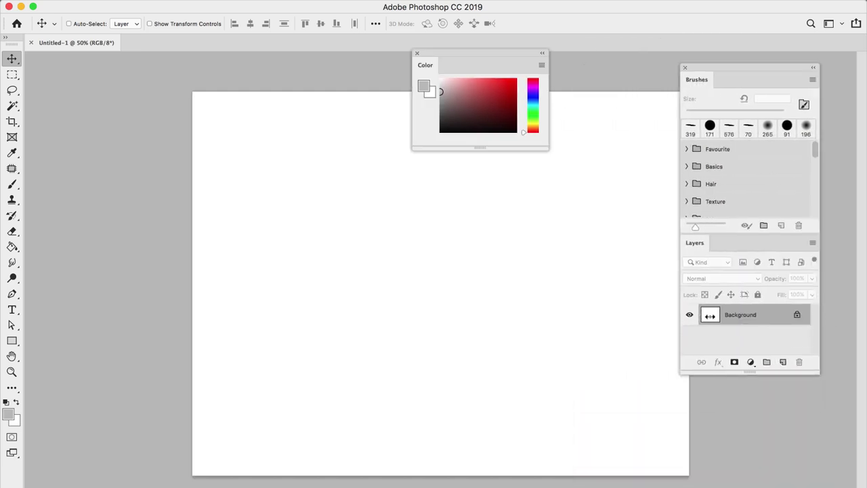
left_click_drag(511, 57, 603, 57)
left_click_drag(725, 73, 548, 155)
mouse_move(559, 58)
left_mouse_down()
mouse_move(730, 60)
mouse_move(774, 34)
left_mouse_up()
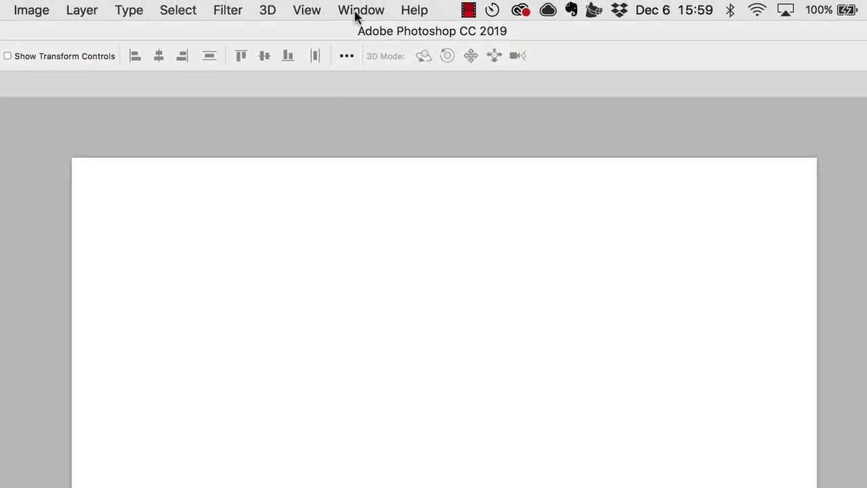
Step: Save the docked Color, Brushes and Layers layout as a new named workspace via Window > Workspace
left_click(386, 0)
mouse_move(379, 48)
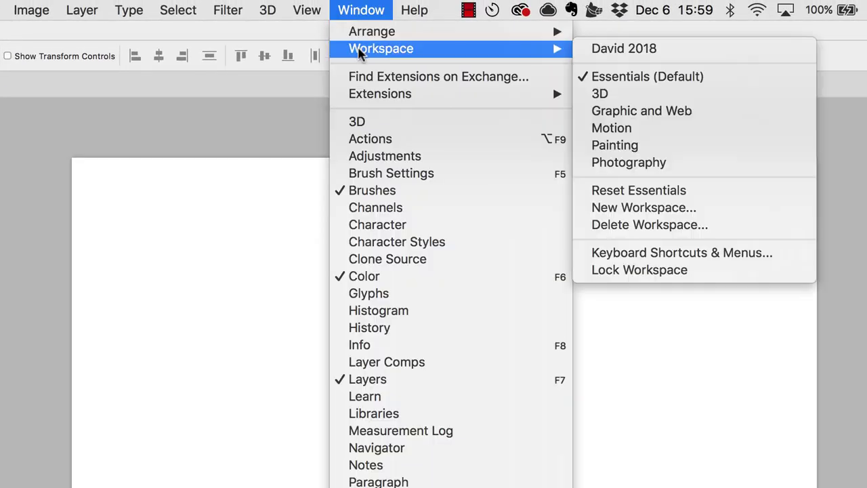
left_click(651, 209)
left_click_drag(637, 339, 533, 265)
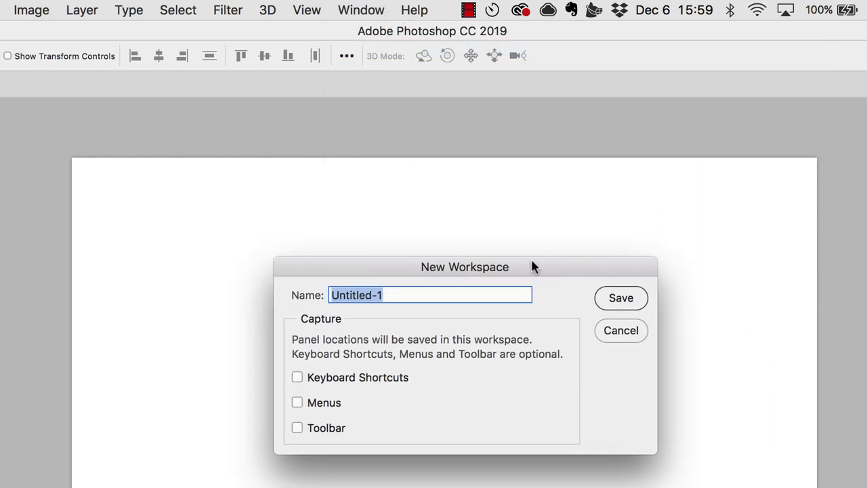
type("David")
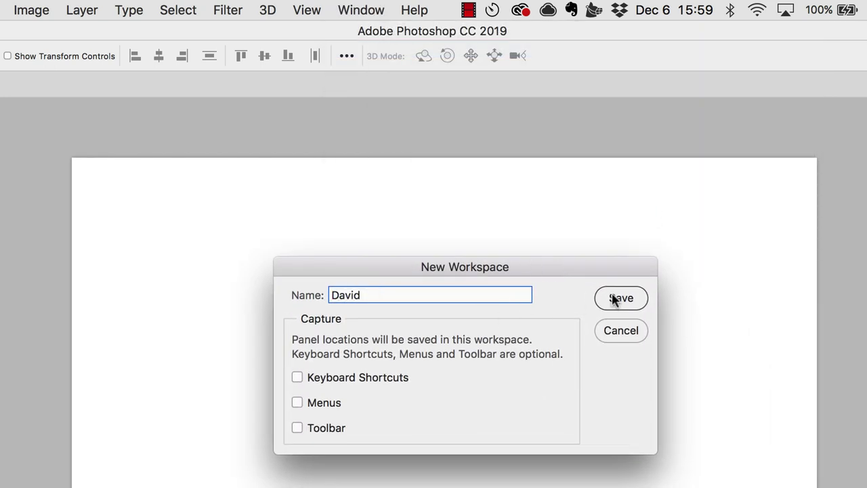
left_click(614, 298)
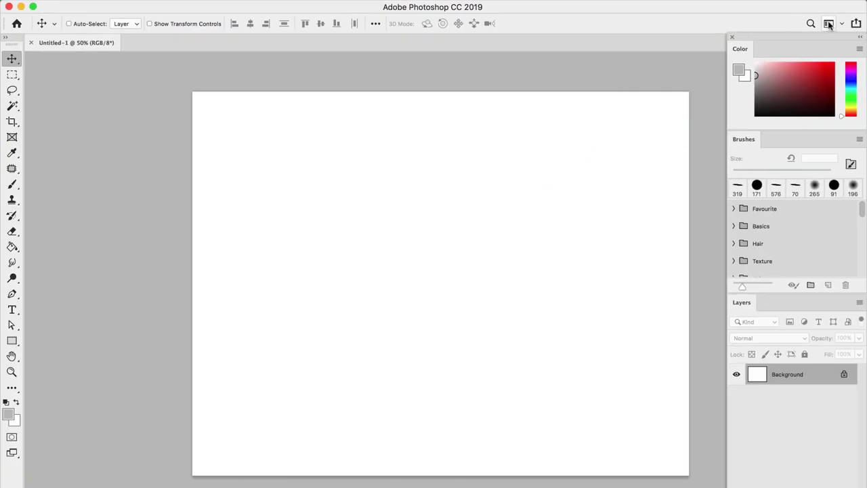
left_click(829, 24)
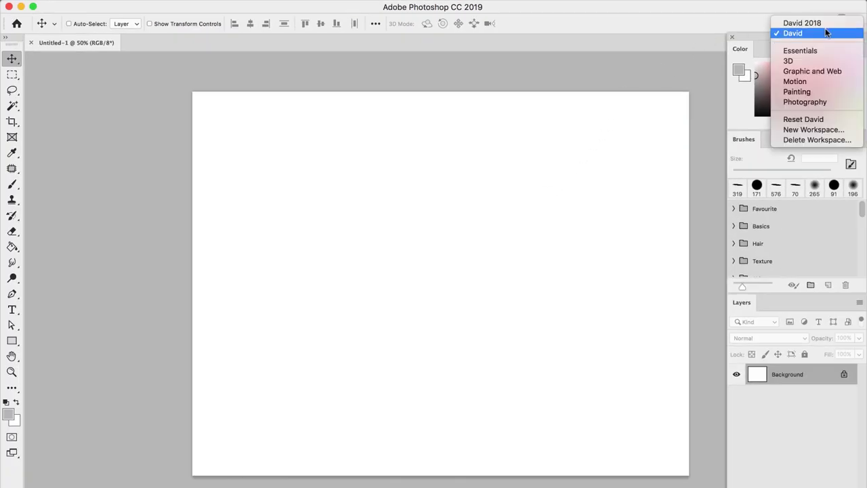
left_click(823, 33)
left_click(385, 0)
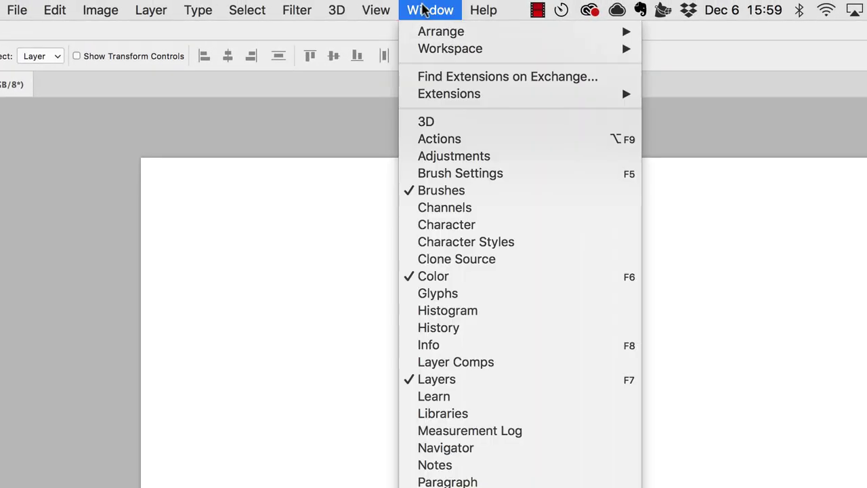
mouse_move(475, 49)
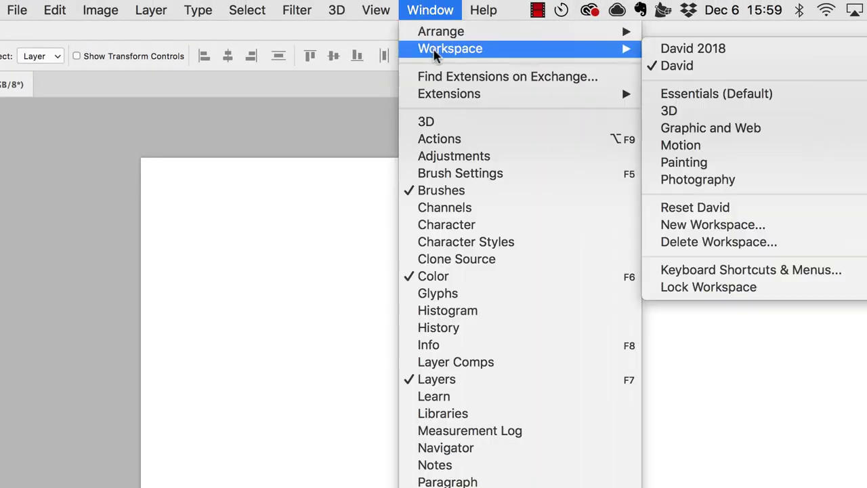
left_click(720, 68)
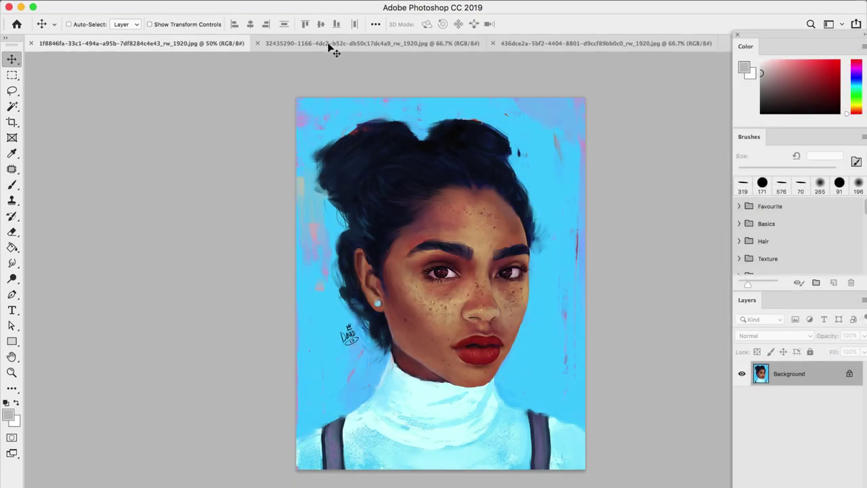
Step: View the bearded man, red-haired and woman-on-blue portrait tabs, and float the woman-on-blue portrait
left_click(315, 43)
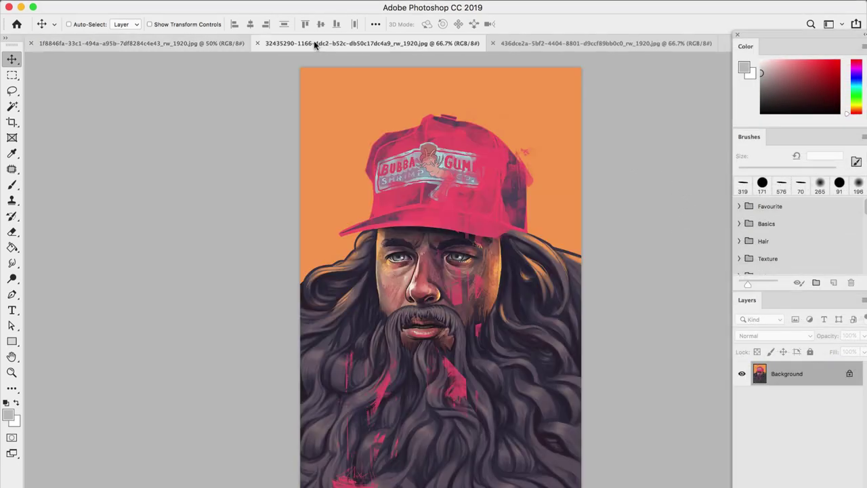
left_click(563, 43)
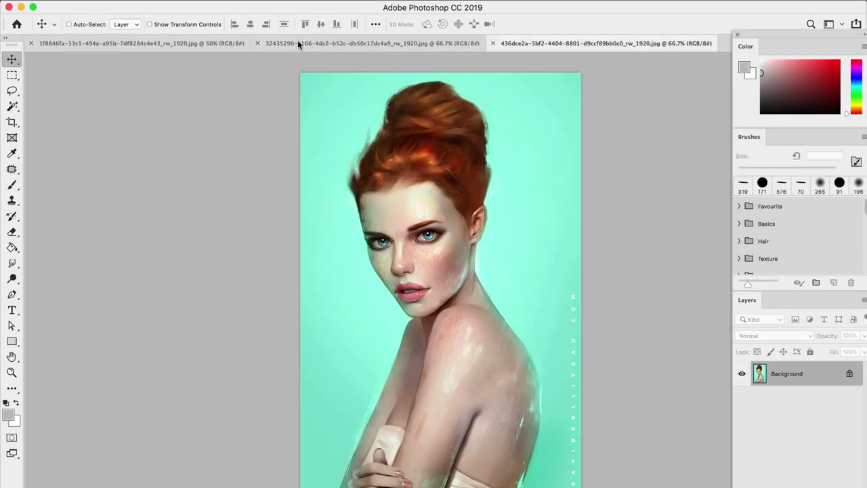
left_click(174, 44)
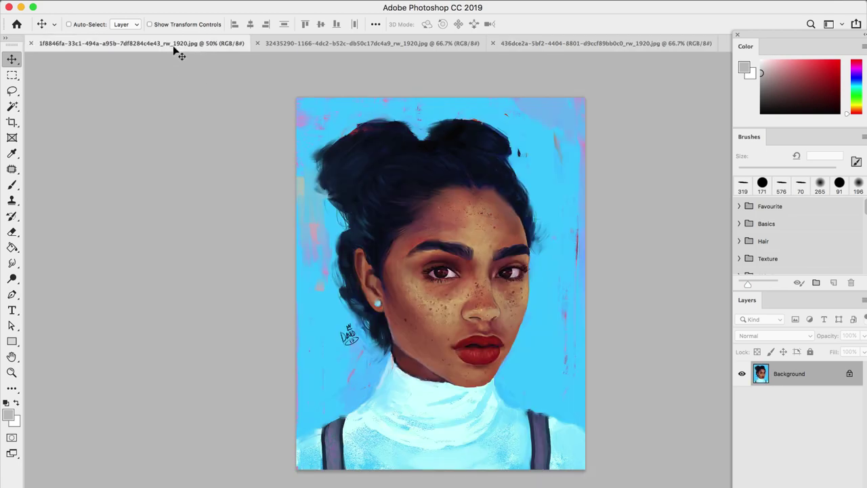
left_click_drag(202, 103, 208, 120)
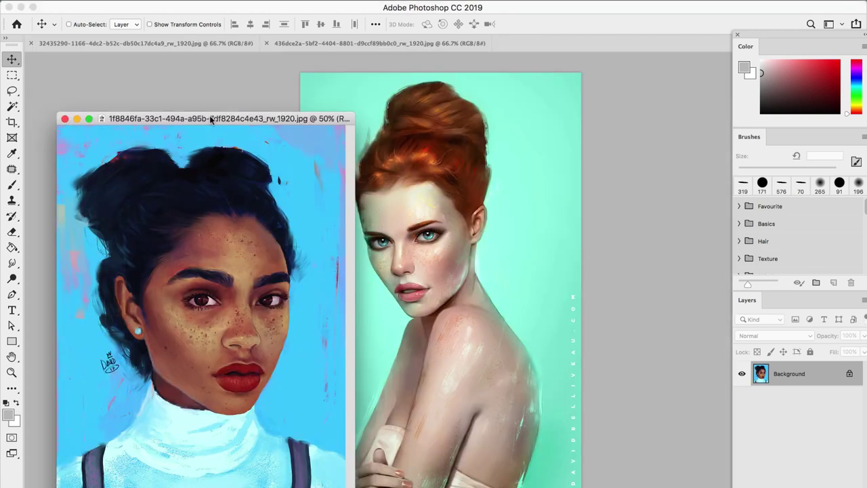
left_click_drag(207, 119, 185, 49)
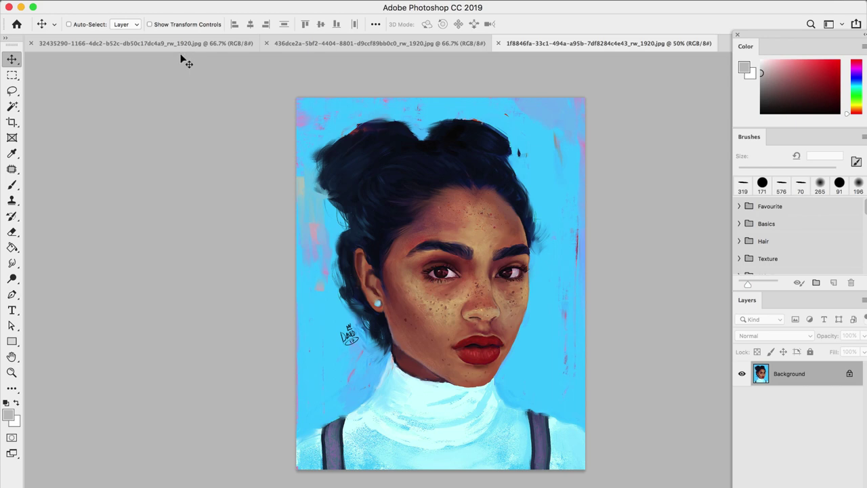
Step: Arrange the red-haired and woman-on-blue portraits side by side and drag the blue one in as Layer 1
left_click_drag(330, 42, 146, 112)
left_click_drag(422, 42, 566, 88)
left_click_drag(326, 112, 320, 75)
left_click(580, 223)
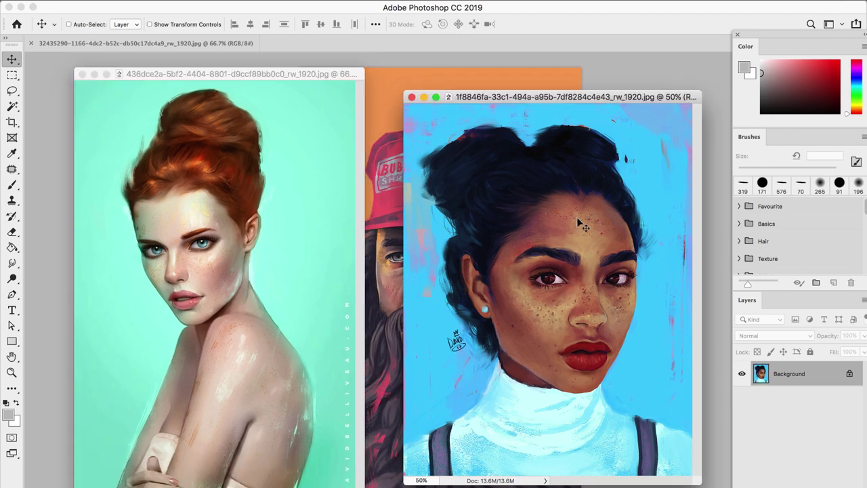
left_click_drag(576, 228, 256, 228)
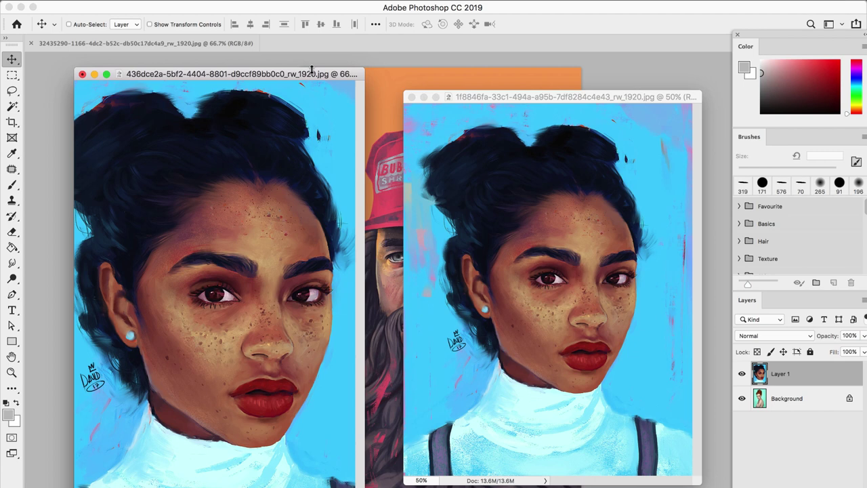
Step: Bring the woman-on-blue portrait forward and cycle screen modes, ending in full screen with panels
left_click(576, 97)
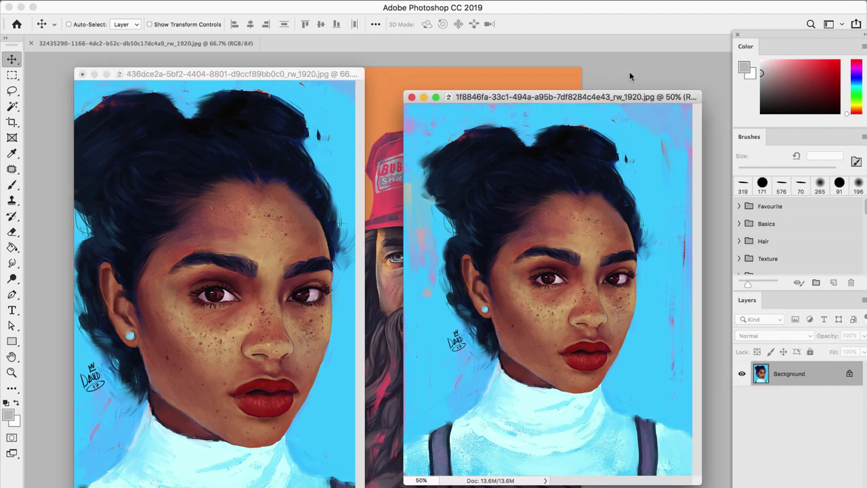
mouse_move(505, 99)
left_mouse_down()
mouse_move(550, 64)
mouse_move(436, 113)
mouse_move(545, 103)
mouse_move(520, 135)
mouse_move(505, 97)
left_mouse_up()
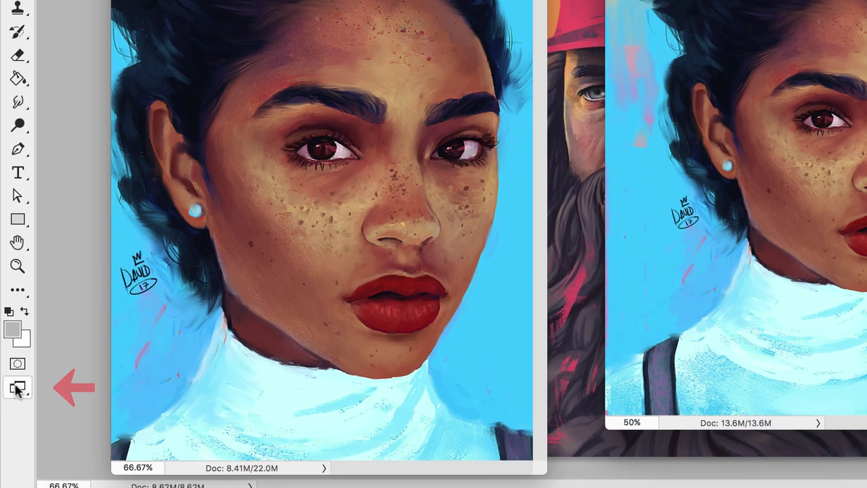
left_click(17, 389)
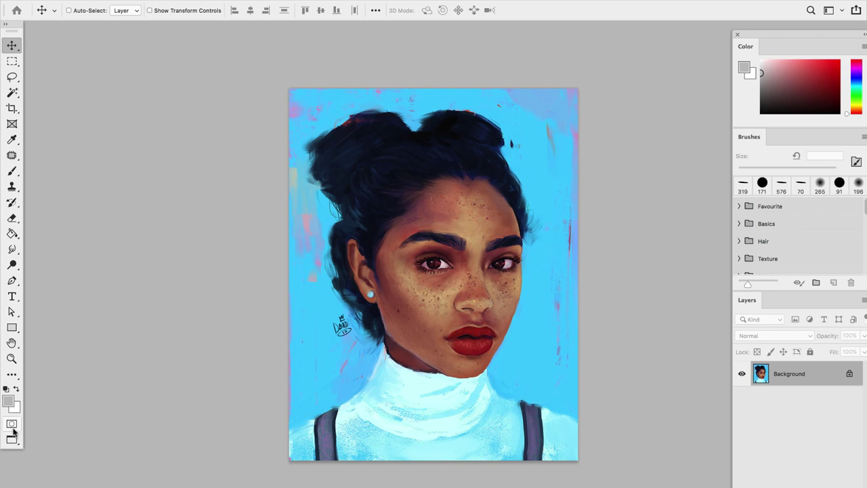
left_click(12, 441)
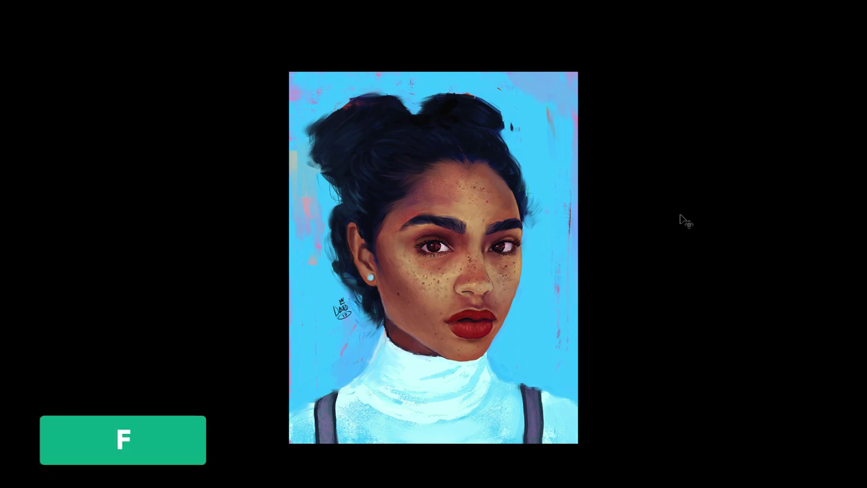
key("f")
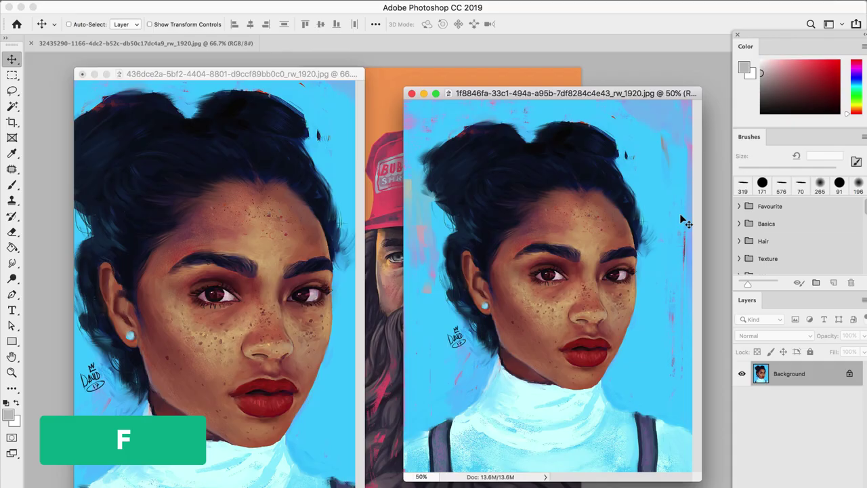
key("f")
key("f")
key("f")
key("f")
key("f")
key("f")
key("f")
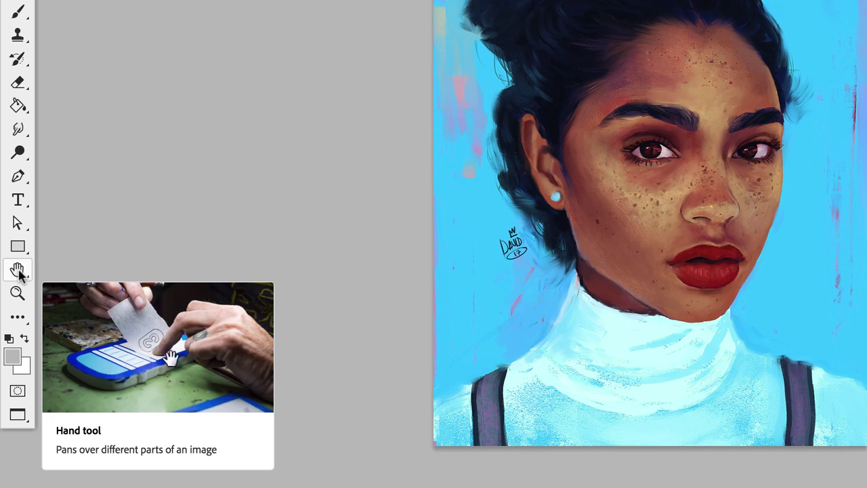
Step: Check the Hand and Pen tool flyouts, then pan the portrait slightly left and down with the Hand tool
left_click(17, 271)
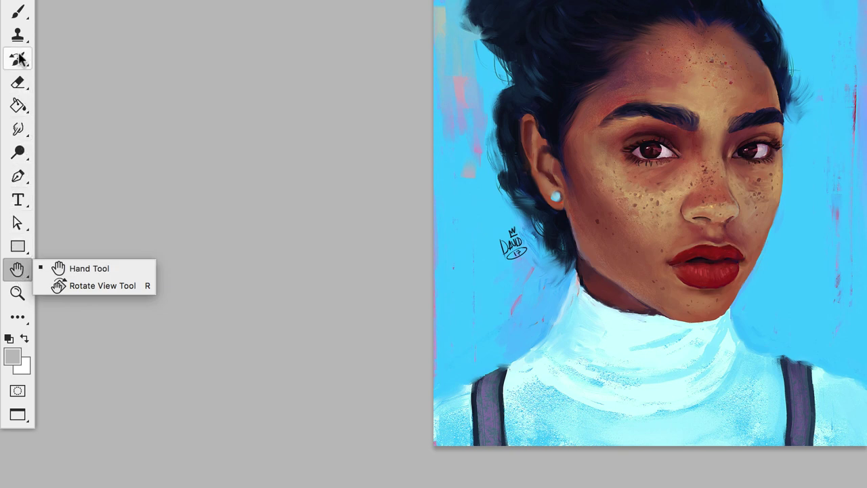
key("Escape")
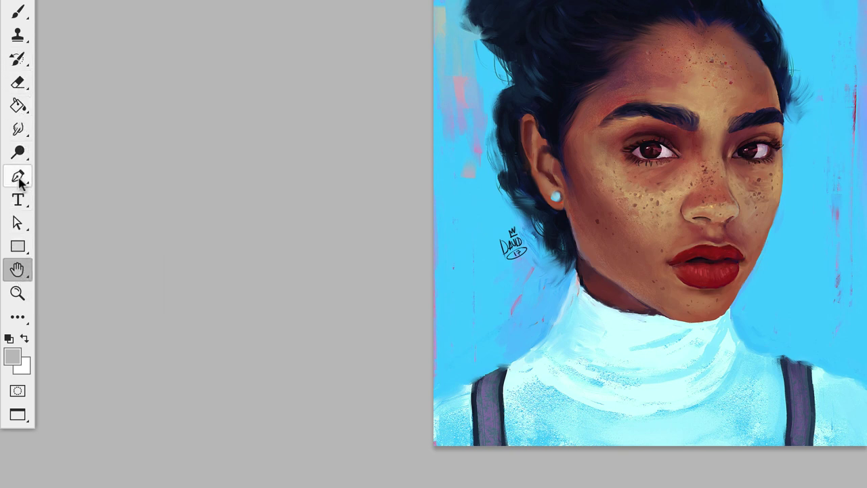
left_click(19, 179)
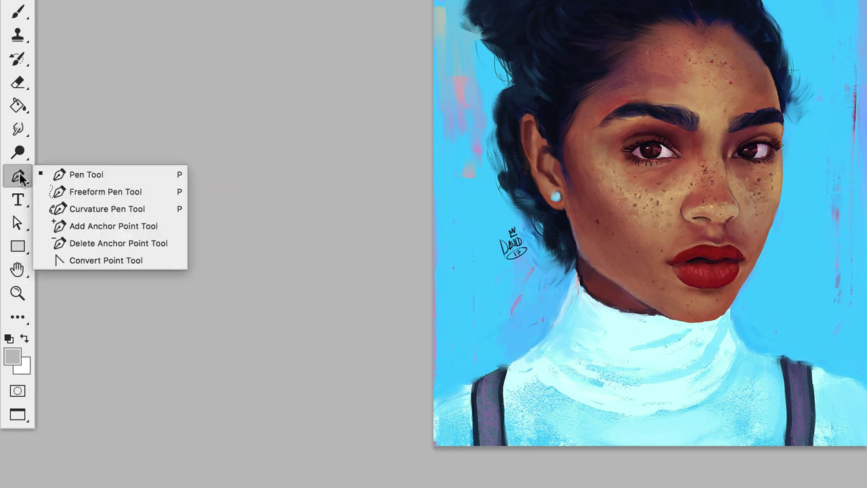
left_click(34, 175)
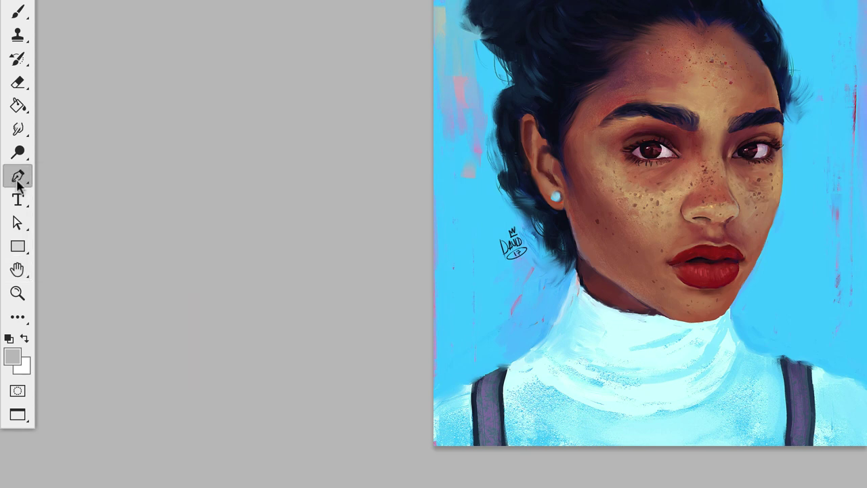
left_click(18, 270)
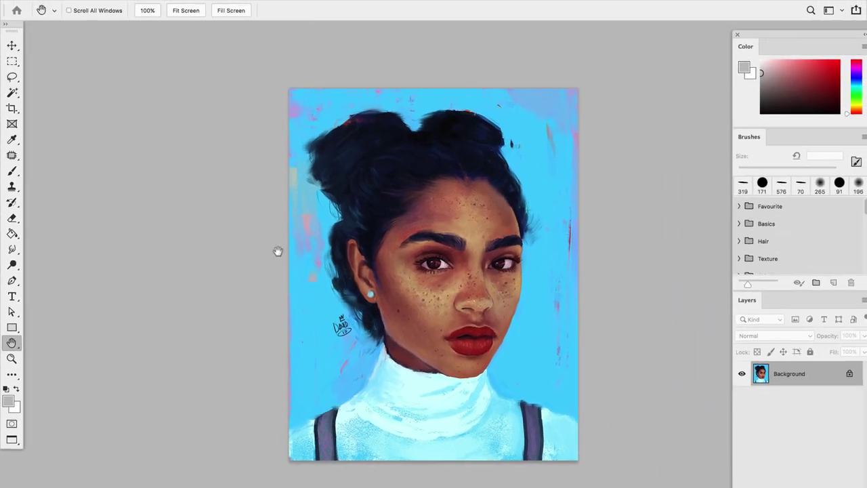
left_click_drag(461, 230, 442, 216)
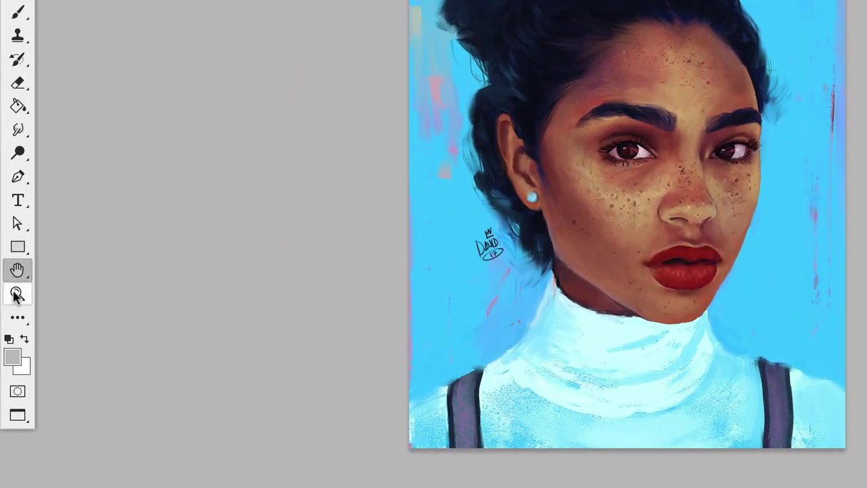
Step: Scrubby-zoom with the Zoom tool to magnify the eye, then zoom back out
left_click(16, 295)
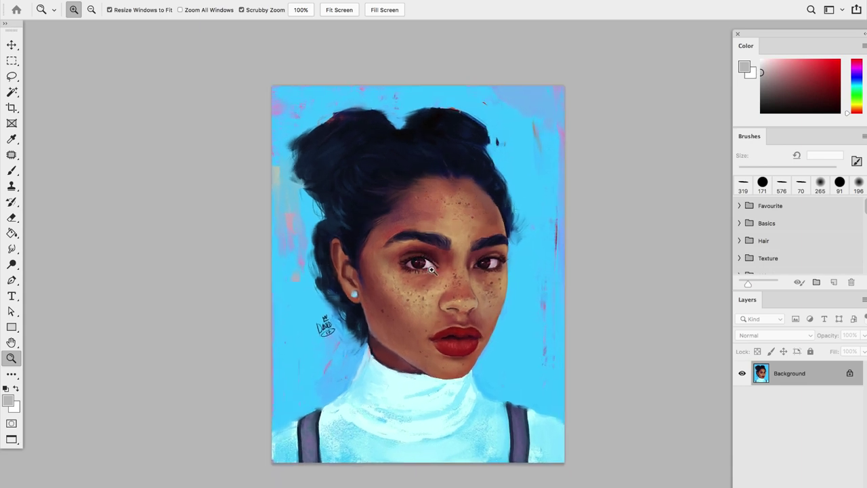
mouse_move(432, 270)
left_mouse_down()
mouse_move(468, 270)
mouse_move(426, 265)
left_mouse_up()
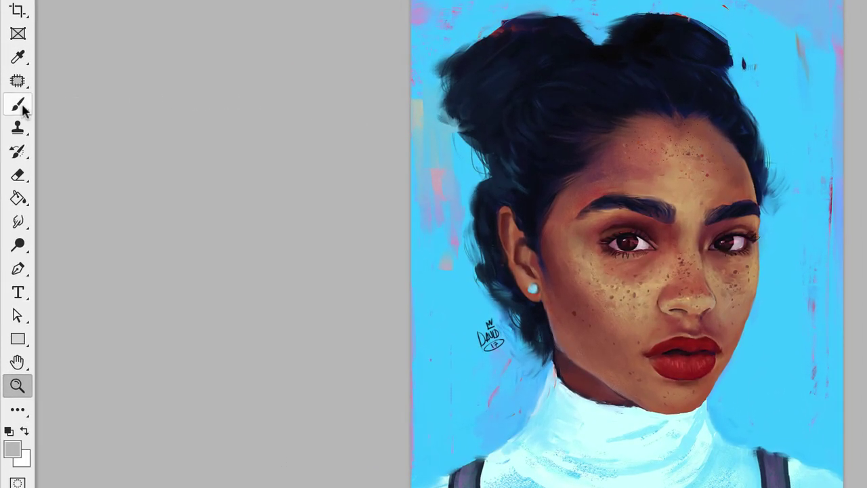
Step: With the Brush tool, paint a grey test stroke across the forehead, then undo it
left_click(22, 107)
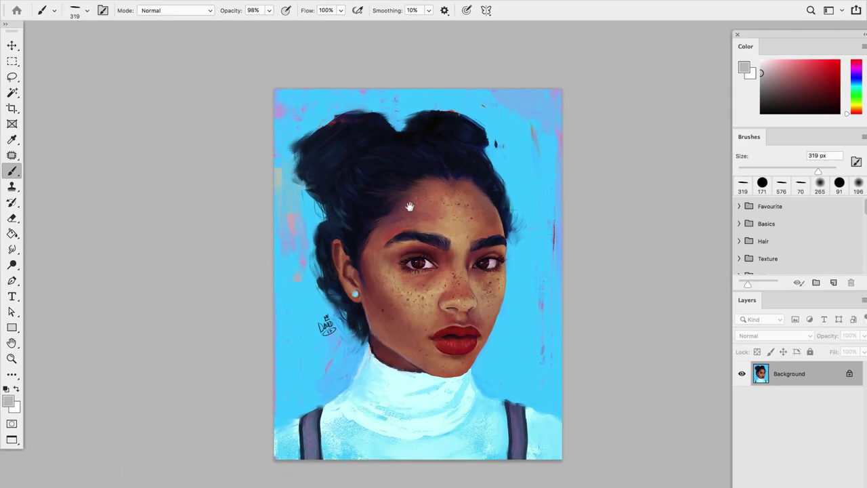
scroll(412, 205, "down", 3)
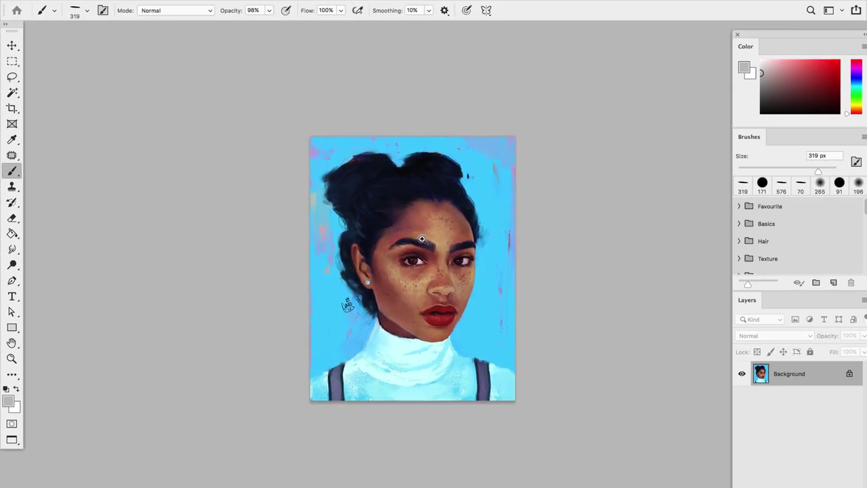
scroll(425, 242, "up", 3)
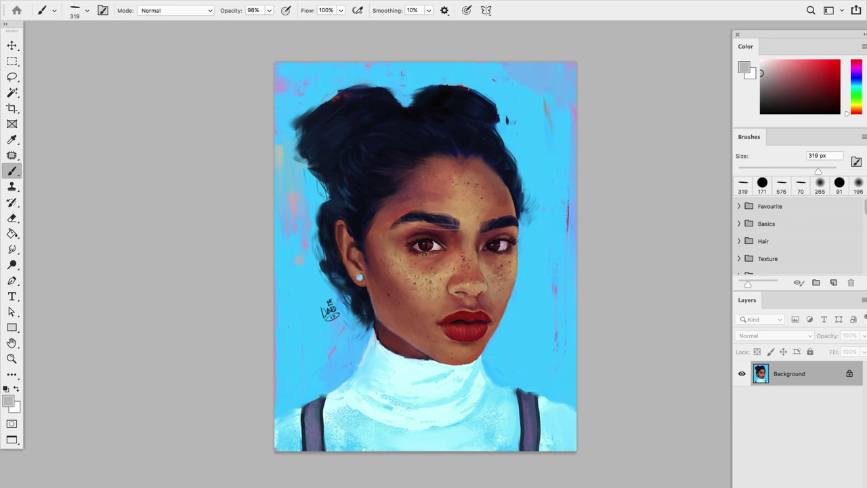
left_click_drag(427, 183, 566, 220)
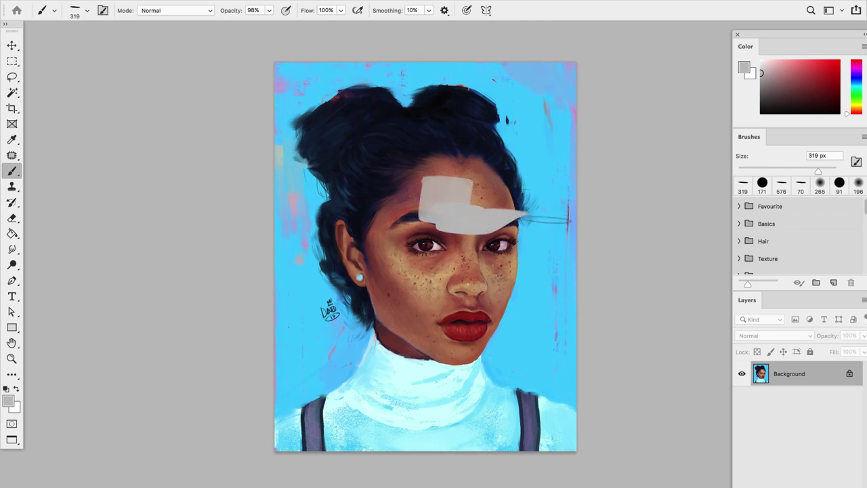
key("super+z")
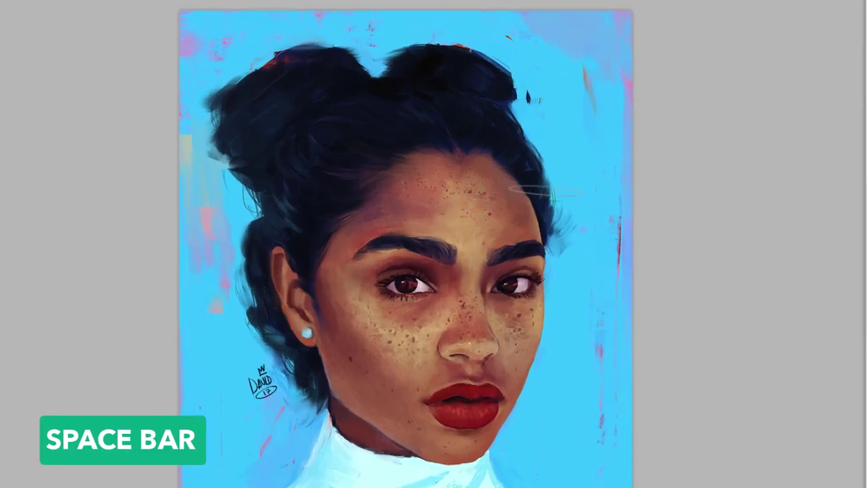
Step: Paint pale test strokes beside and left of the hair buns, panning with Space between strokes
key("space")
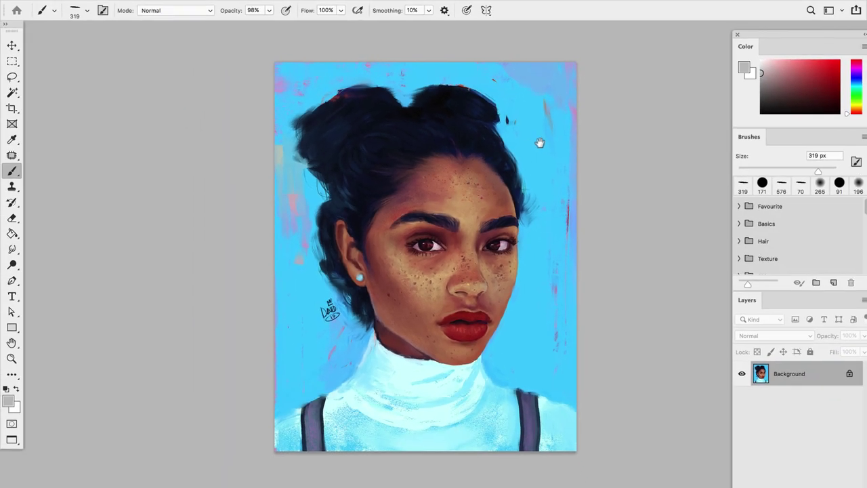
mouse_move(570, 133)
left_mouse_down()
mouse_move(425, 211)
mouse_move(390, 214)
mouse_move(374, 196)
left_mouse_up()
left_click_drag(397, 146, 414, 123)
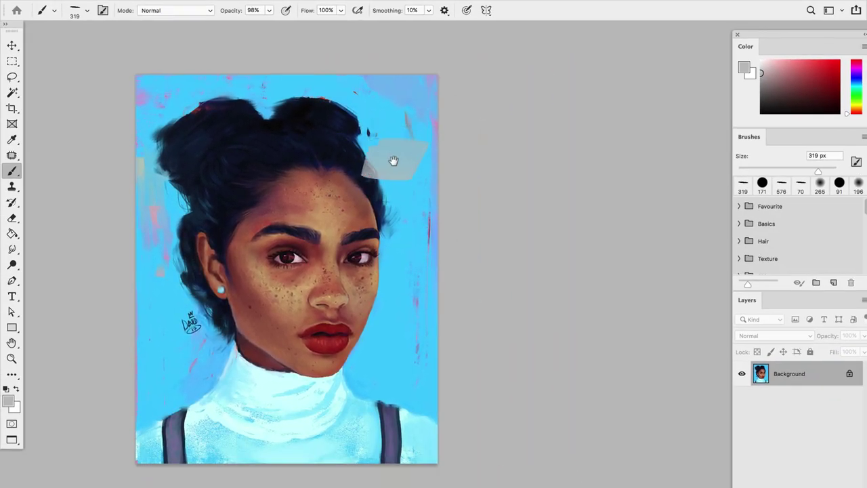
mouse_move(397, 158)
left_mouse_down()
mouse_move(532, 181)
mouse_move(522, 184)
mouse_move(523, 134)
mouse_move(475, 161)
mouse_move(519, 145)
left_mouse_up()
left_click_drag(354, 190, 369, 203)
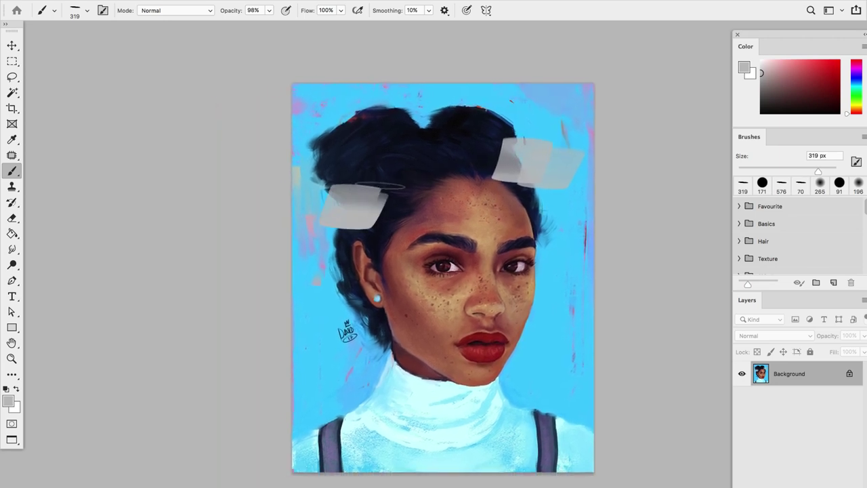
key("ctrl+z")
key("ctrl+z")
mouse_move(535, 156)
left_mouse_down()
mouse_move(515, 132)
mouse_move(427, 201)
mouse_move(395, 144)
mouse_move(529, 180)
mouse_move(529, 133)
mouse_move(475, 168)
mouse_move(517, 152)
left_mouse_up()
left_click_drag(354, 221, 353, 183)
Step: Undo the left-bun stroke, zoom in on the forehead and eyebrows, then back out to the whole head
key("ctrl+z")
key("ctrl+z")
key("ctrl+z")
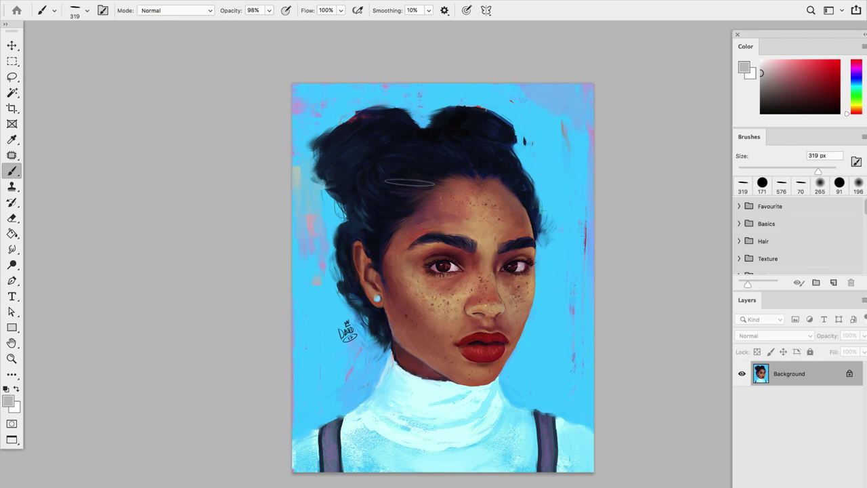
key("ctrl+plus")
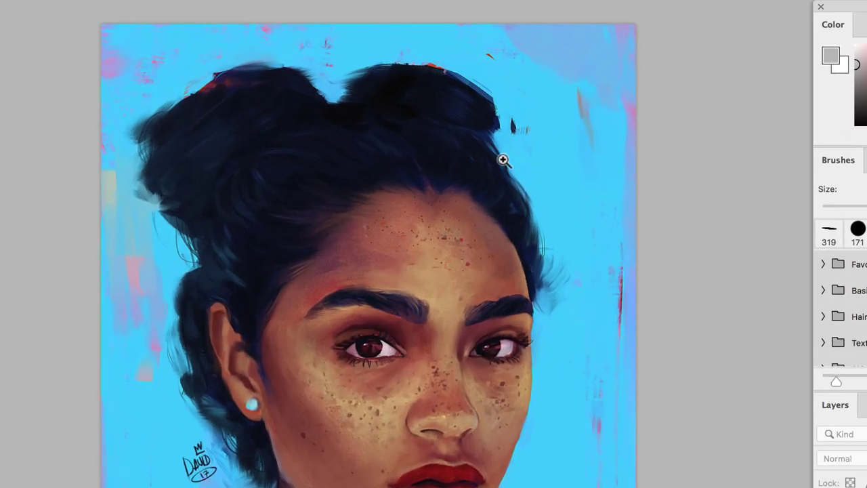
left_click_drag(389, 304, 452, 351)
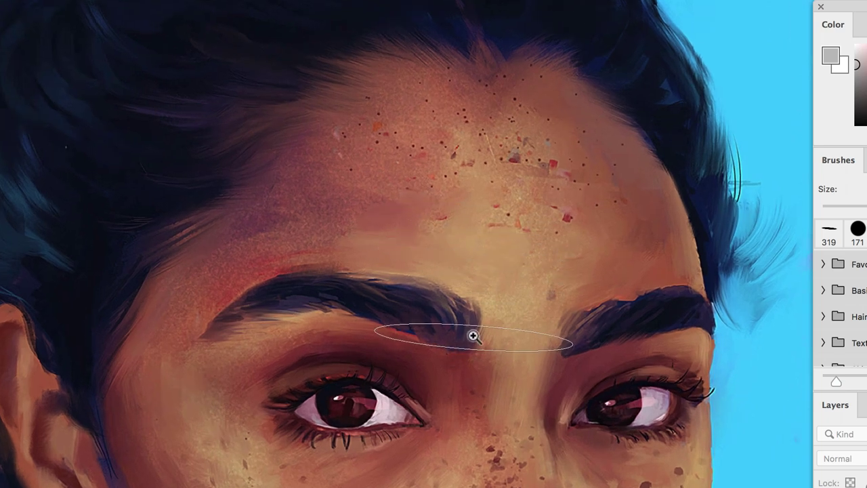
left_click_drag(476, 334, 428, 293)
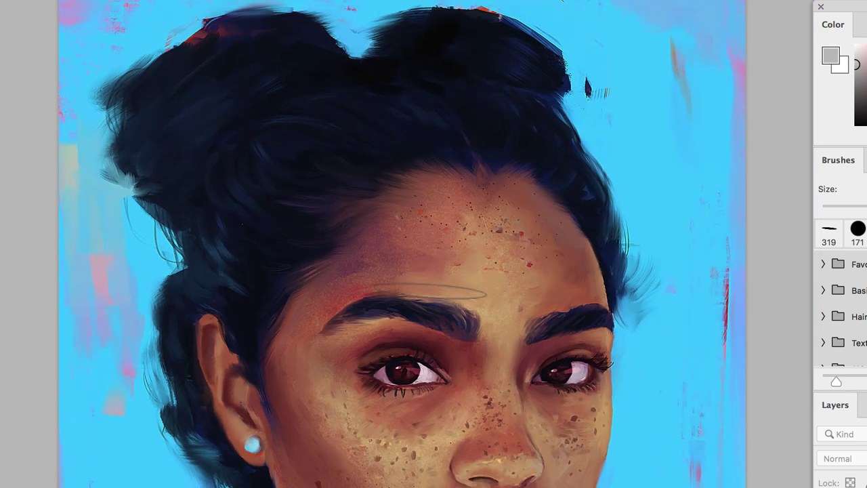
Step: Paint grey test strokes on the forehead, ear and nose, then delete Layer 1 holding them
left_click_drag(458, 263, 458, 232)
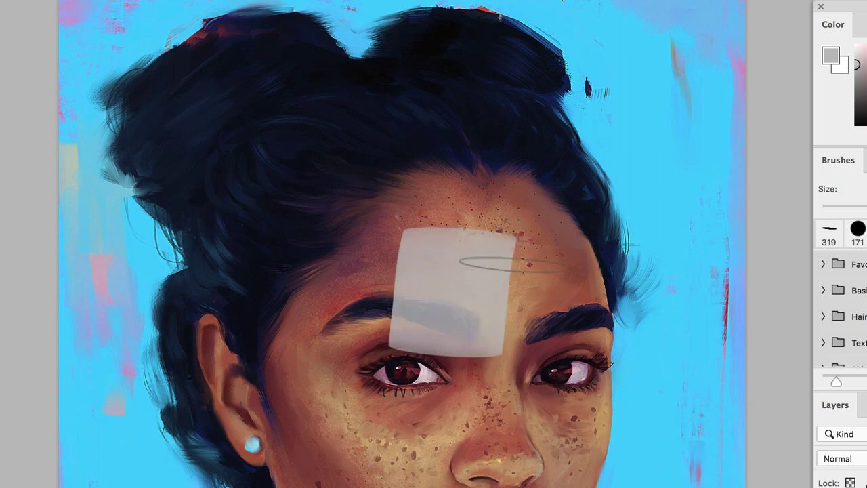
mouse_move(513, 277)
left_mouse_down()
mouse_move(519, 350)
mouse_move(459, 310)
left_mouse_up()
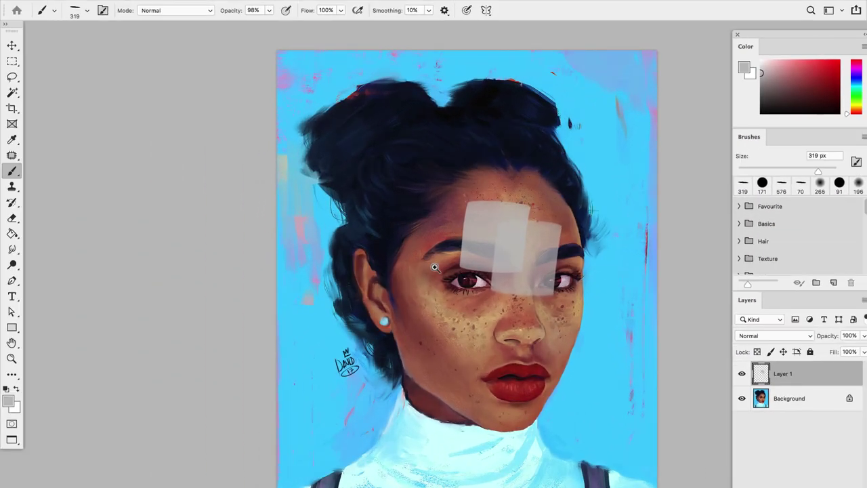
left_click(435, 268, "ctrl")
left_click_drag(389, 244, 378, 368)
mouse_move(465, 349)
left_mouse_down()
mouse_move(449, 334)
mouse_move(364, 304)
mouse_move(436, 357)
mouse_move(426, 292)
left_mouse_up()
left_click(457, 333, "ctrl")
left_click_drag(487, 284, 487, 362)
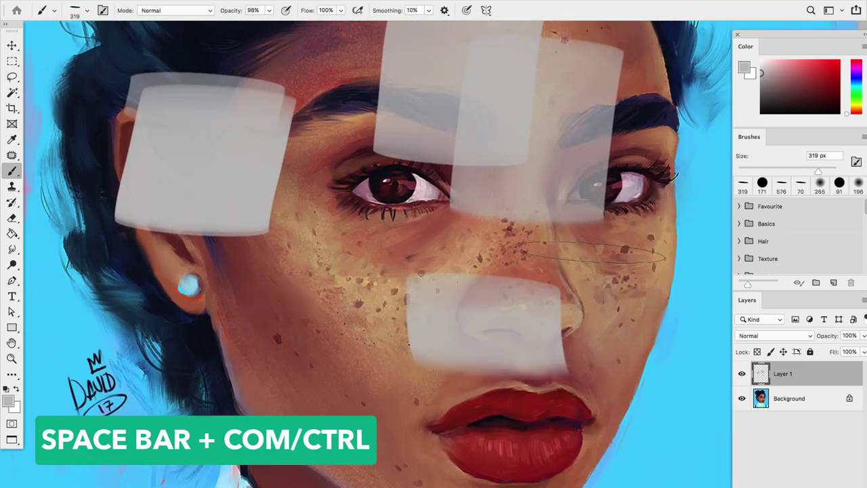
key("Delete")
mouse_move(488, 244)
left_mouse_down()
mouse_move(546, 223)
mouse_move(489, 289)
mouse_move(505, 287)
left_mouse_up()
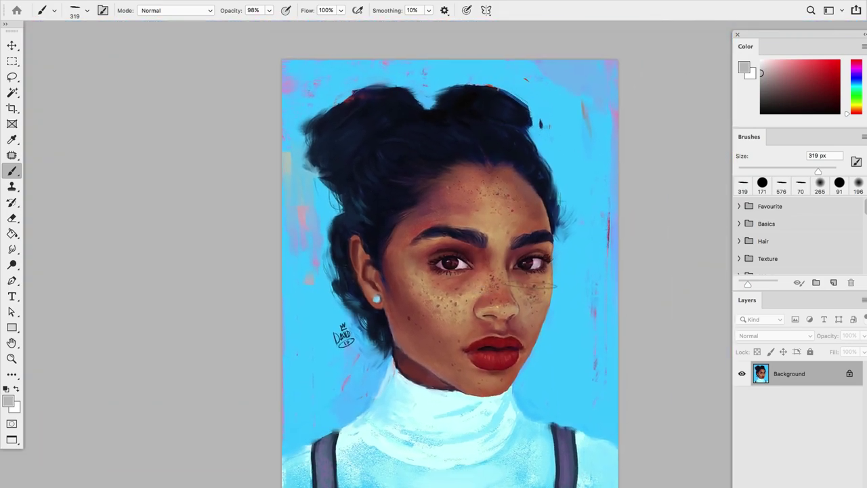